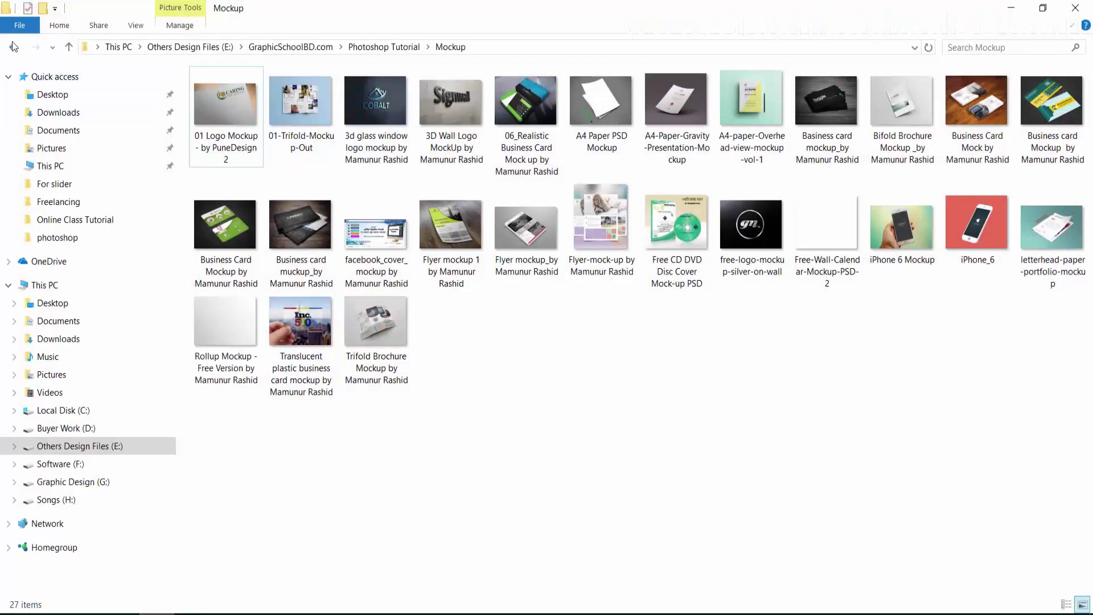
Open the "06_Realistic Business Card Mock up" PSD file from the Mockup folder in Photoshop
click(13, 47)
double_click(833, 125)
drag(986, 383, 660, 285)
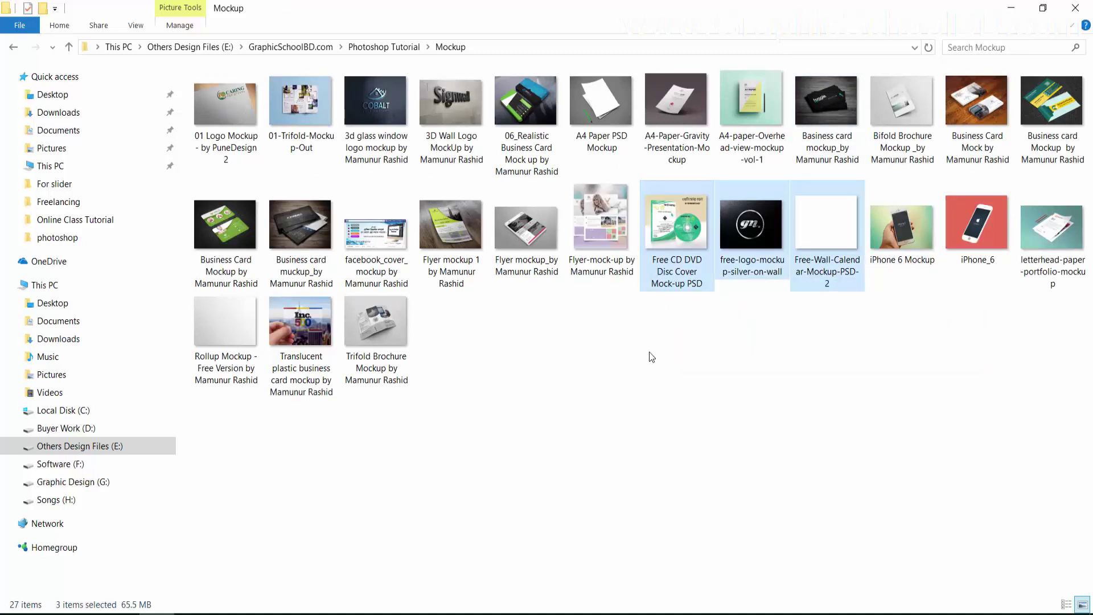
click(646, 356)
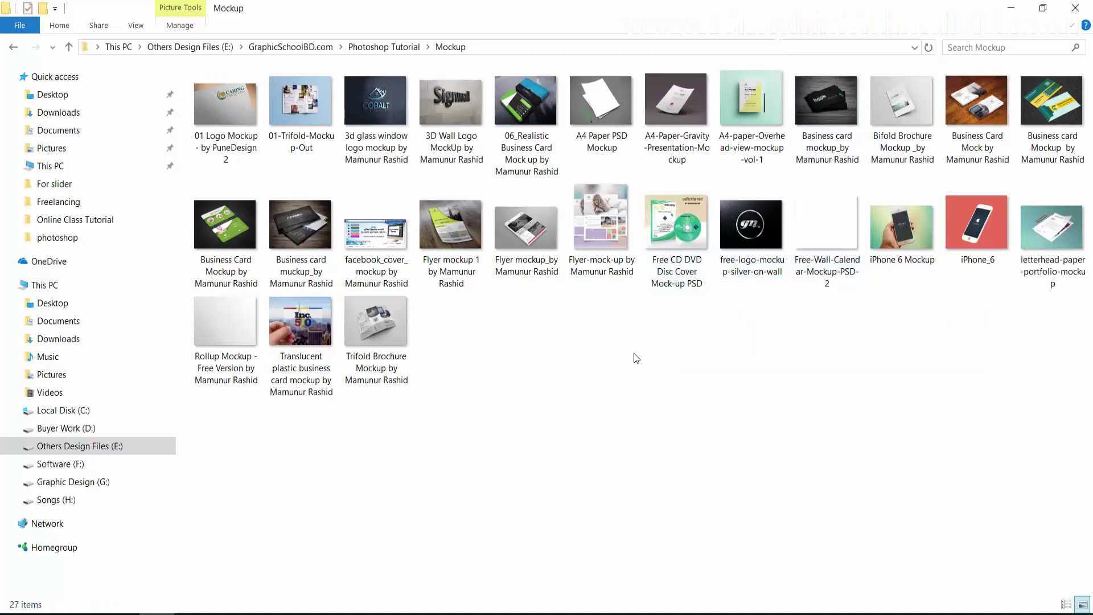
click(540, 142)
double_click(540, 143)
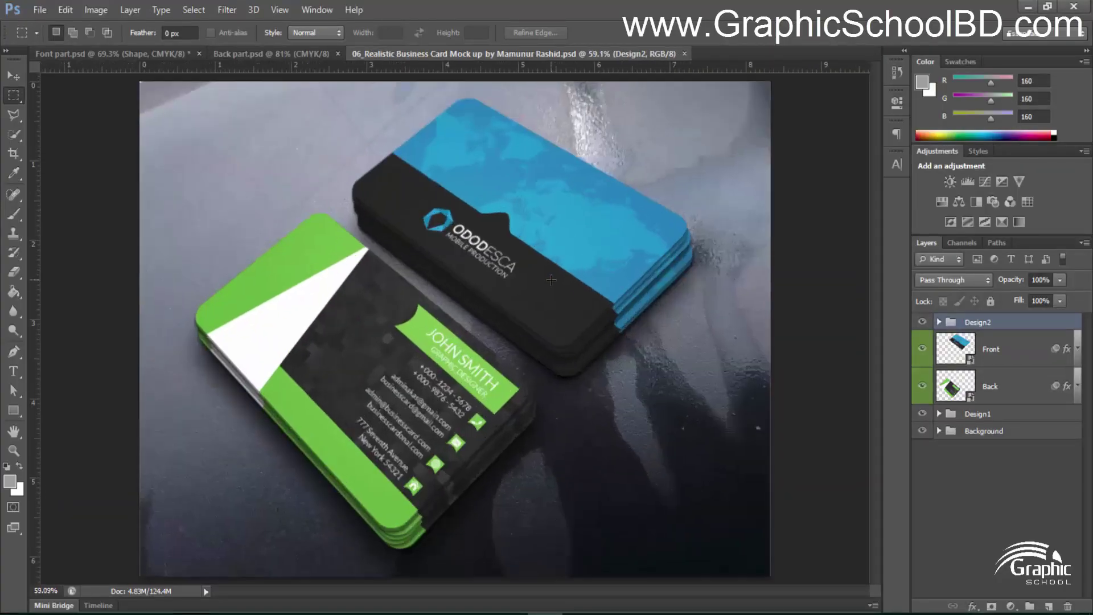
Bring up the Back part.psd business card design
key(b)
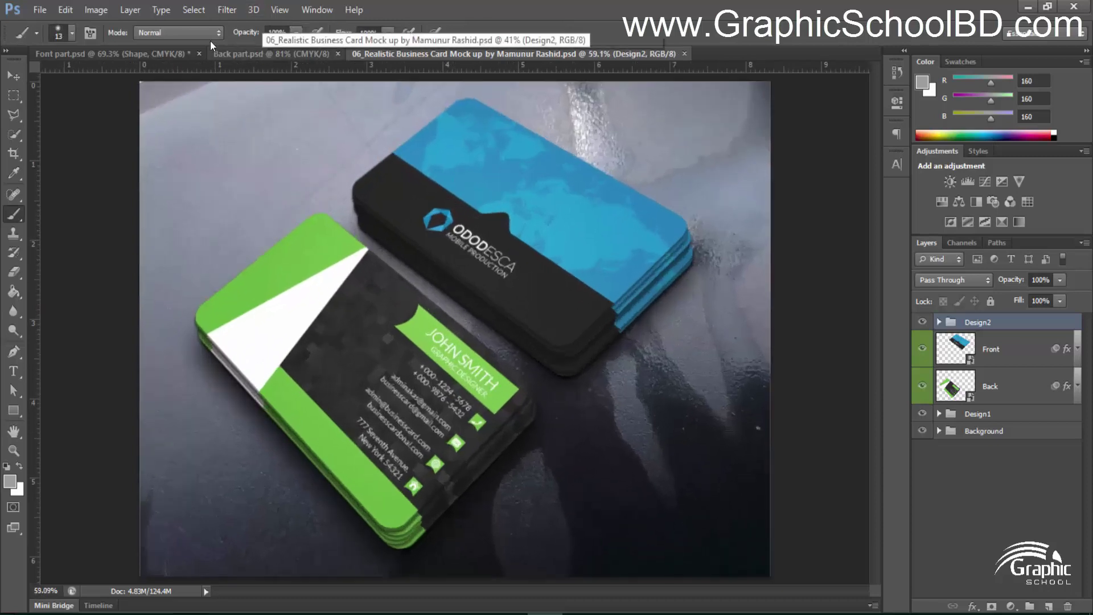
click(210, 45)
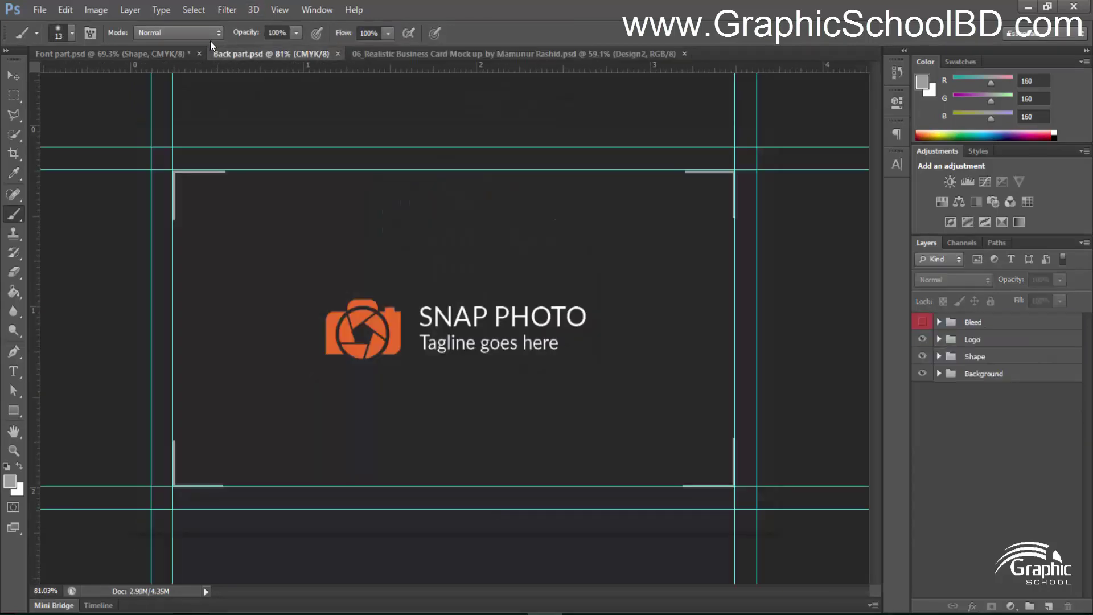
click(510, 53)
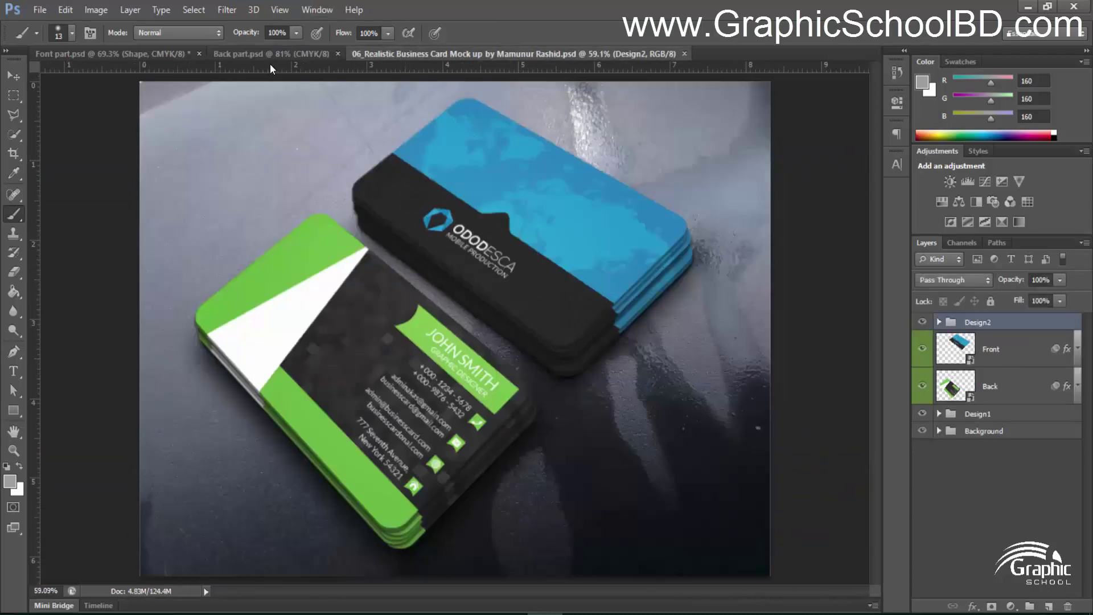
click(219, 53)
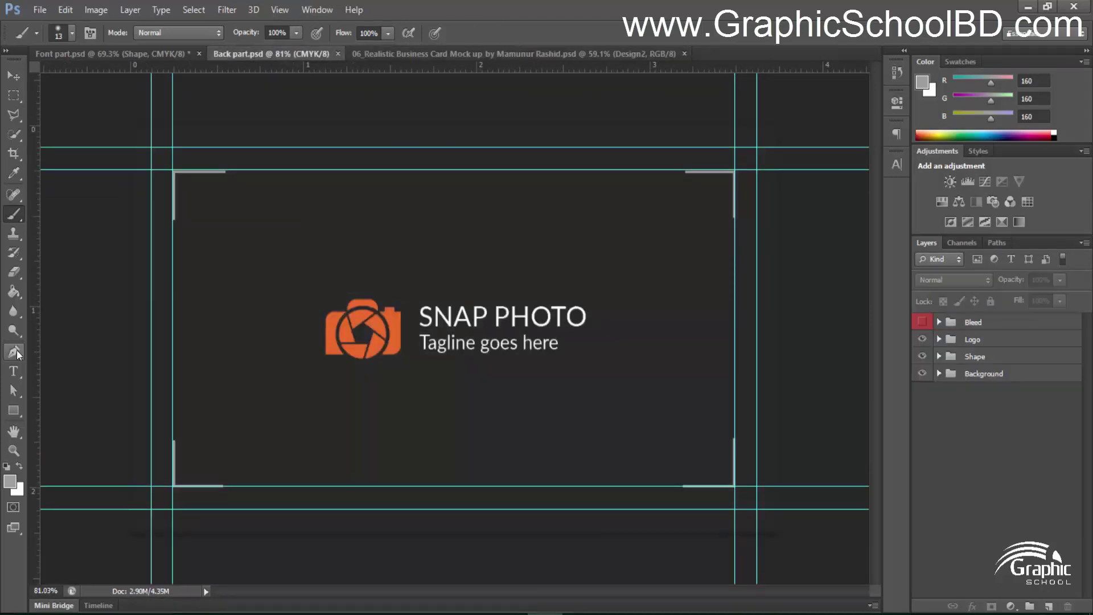
click(13, 74)
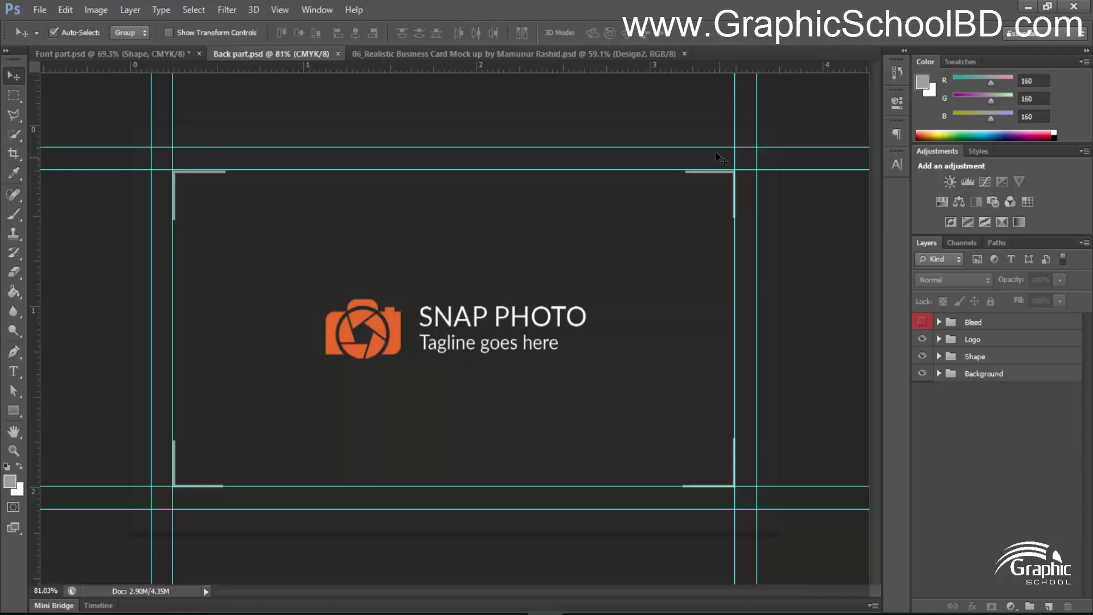
drag(558, 118, 513, 67)
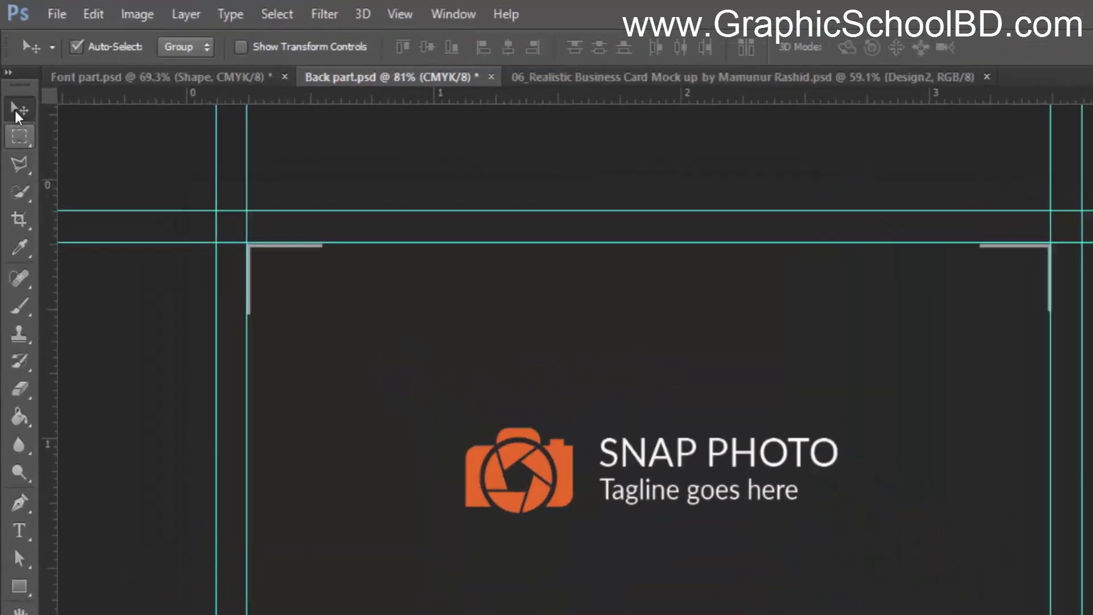
Select the card area within the outermost guides using the Rectangular Marquee tool and copy it merged
click(14, 96)
right_click(24, 100)
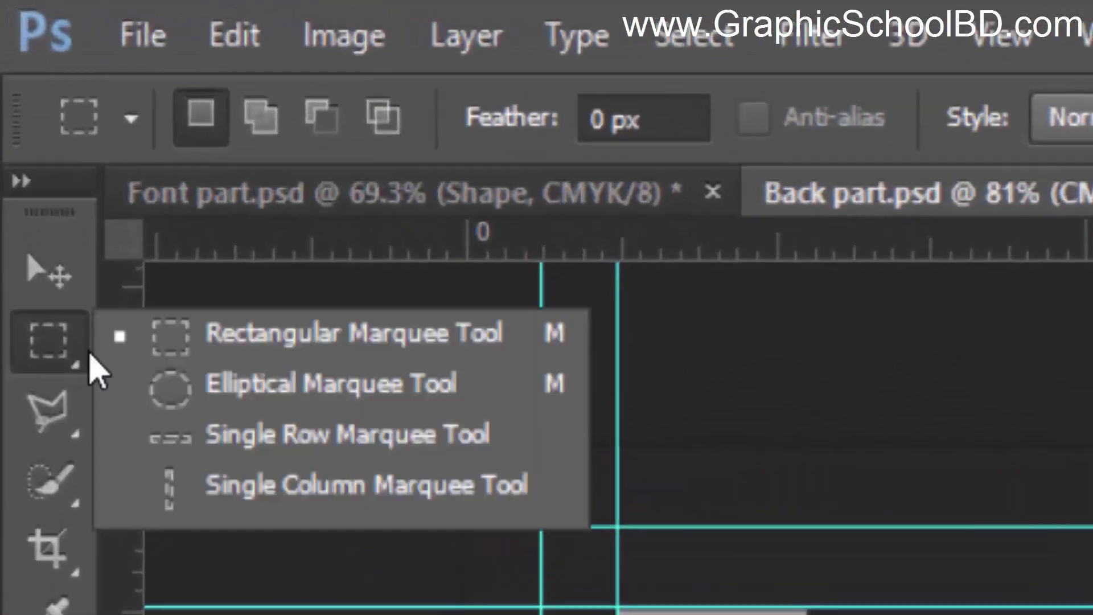
click(262, 335)
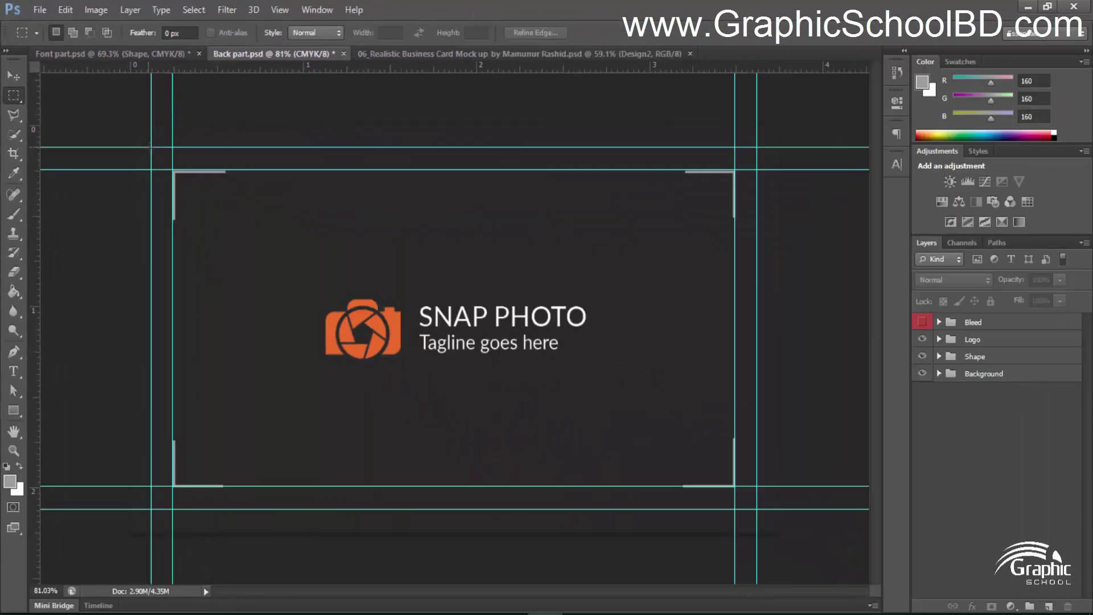
drag(151, 147, 751, 508)
key(ctrl+minus)
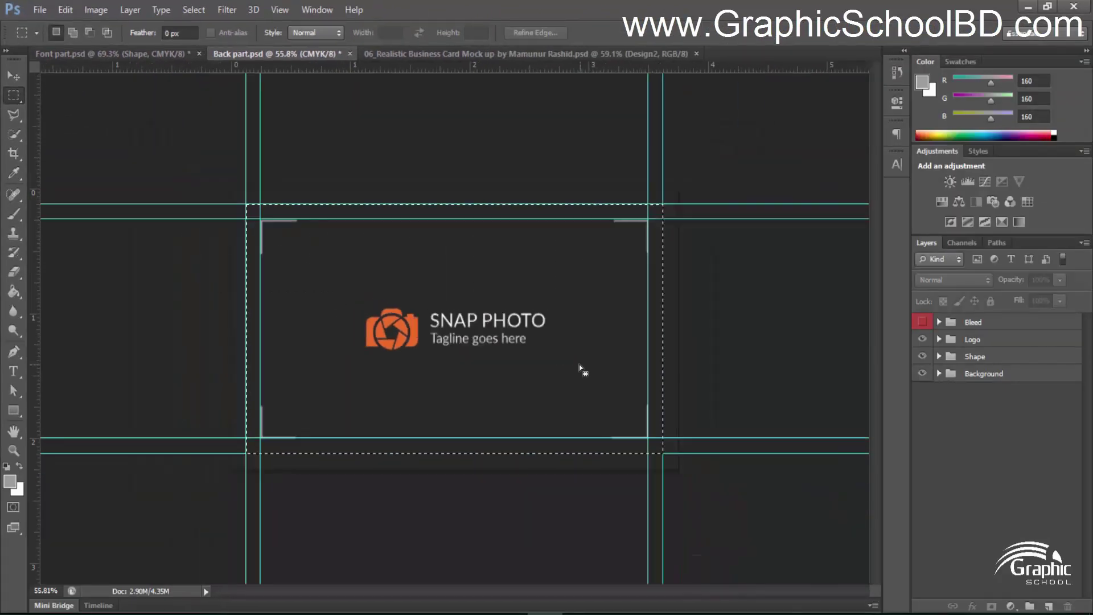
key(ctrl+plus)
key(ctrl+shift+c)
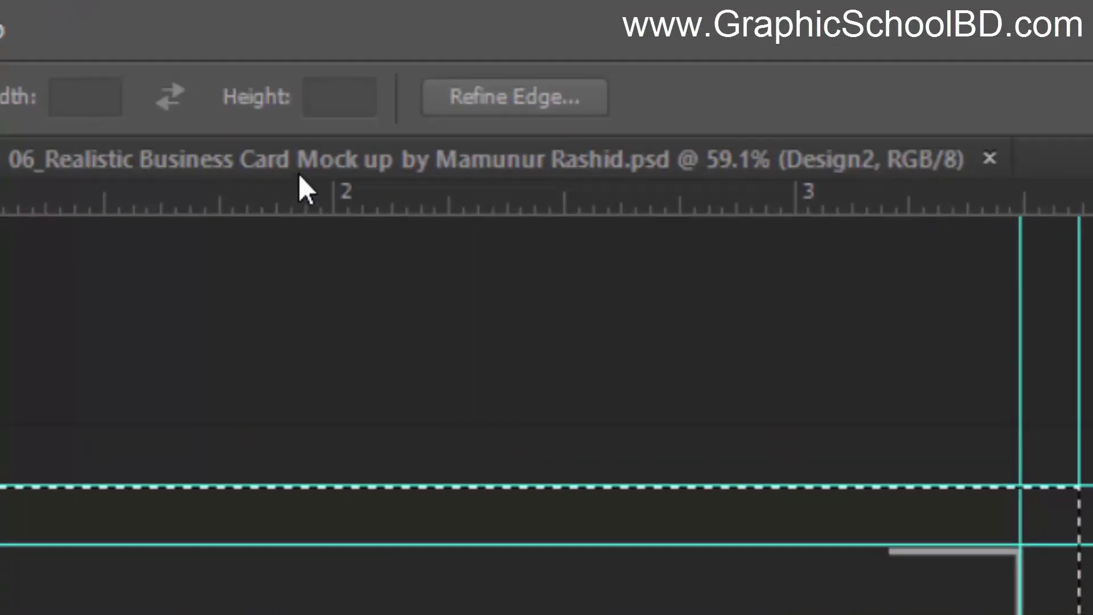
Open the Front smart object in the business card mockup and paste the copied card design into it
click(371, 49)
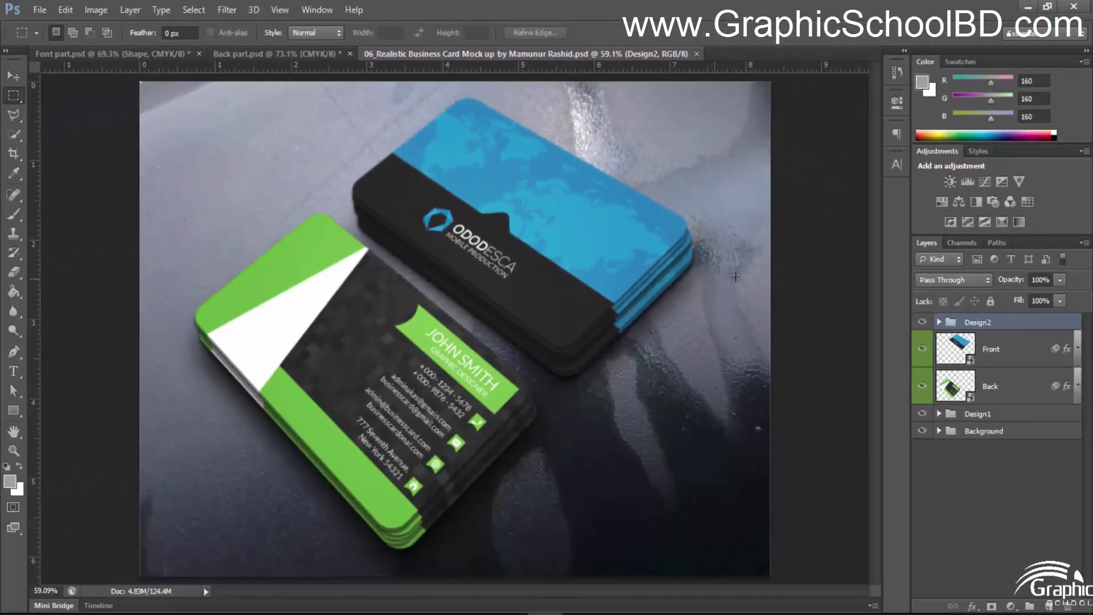
click(971, 361)
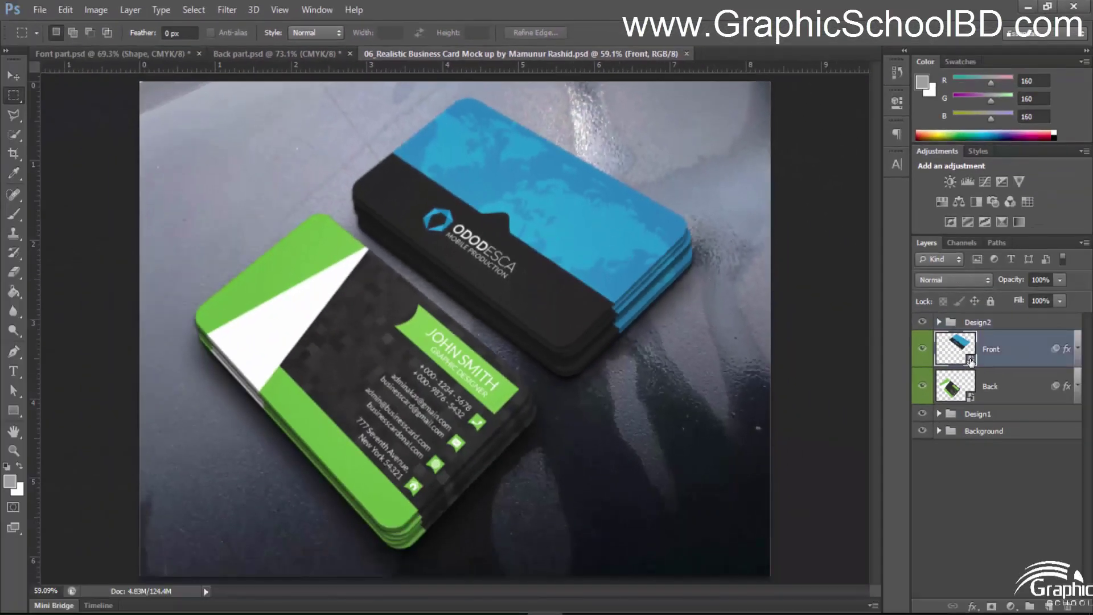
double_click(956, 349)
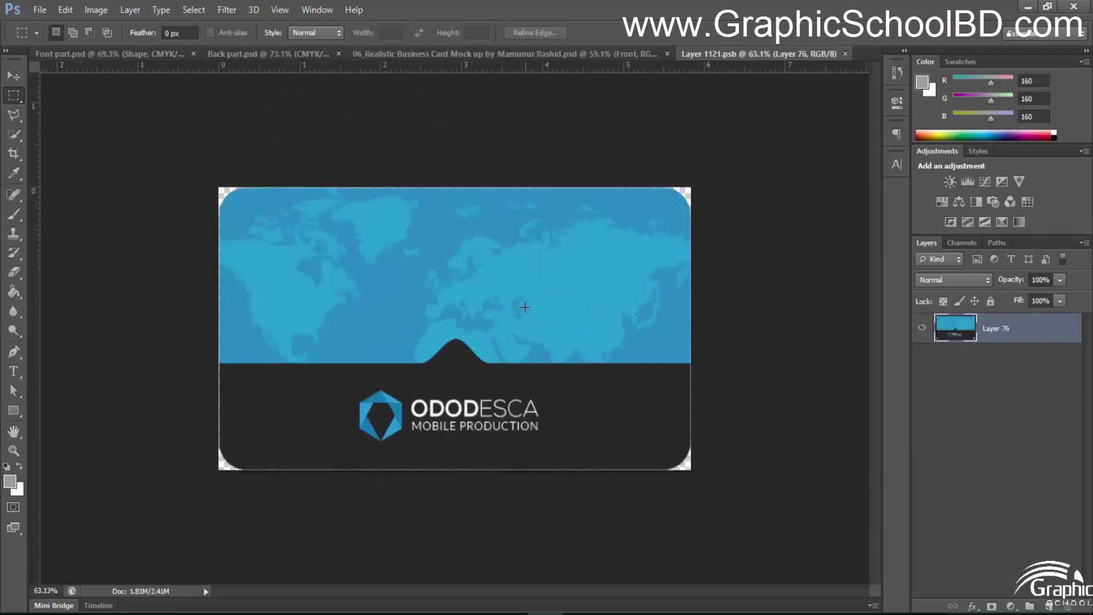
key(ctrl+v)
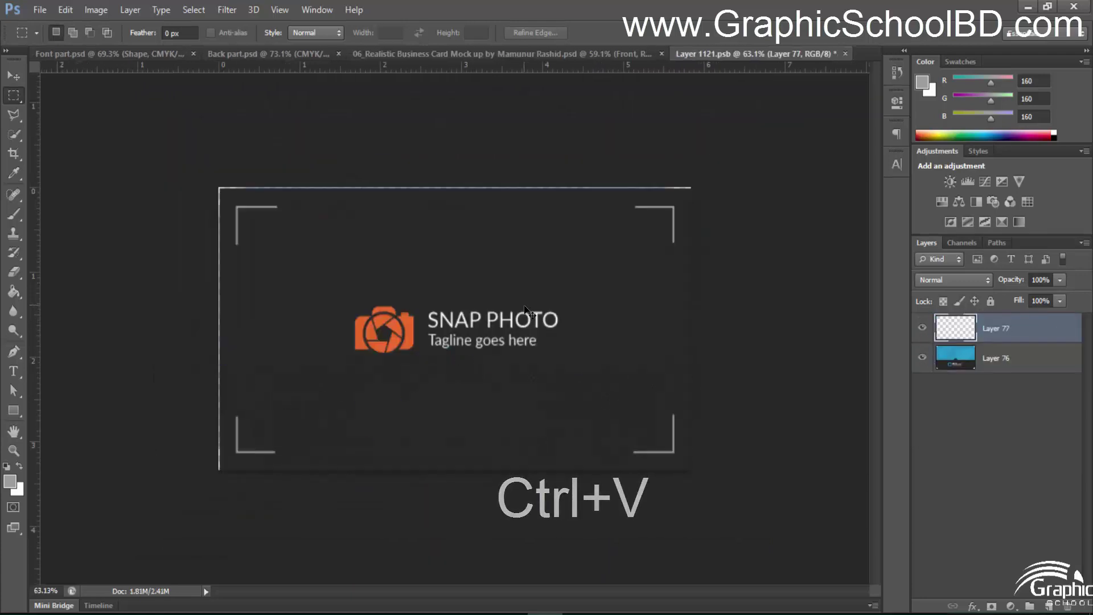
key(ctrl+0)
key(ctrl+plus)
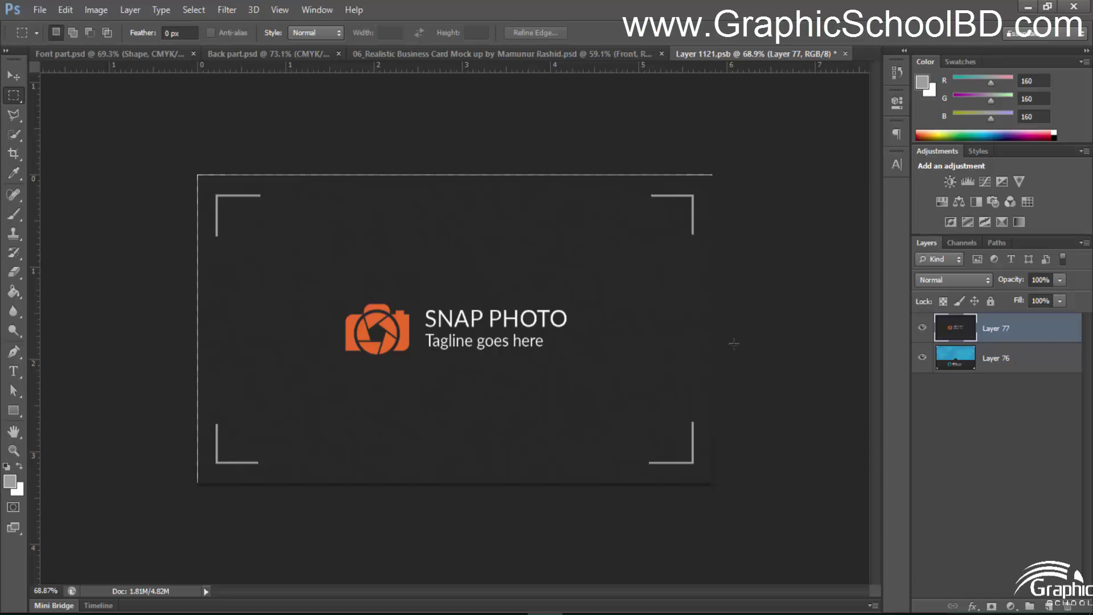
Compare the pasted design with the original card beneath, try clipping Layer 77 to Layer 76, and release the clipping
click(923, 326)
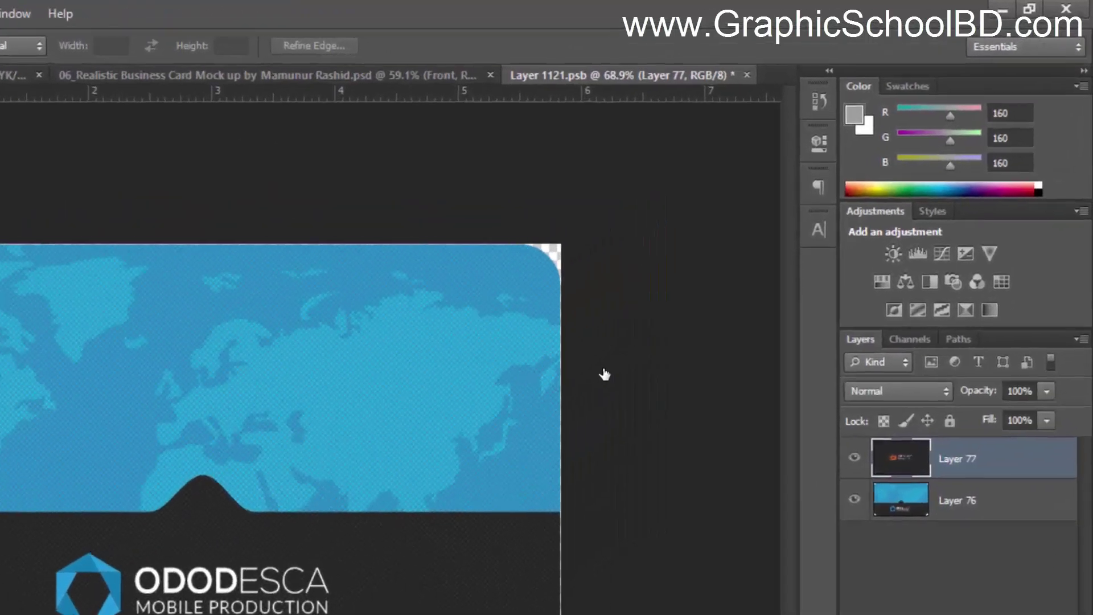
click(923, 327)
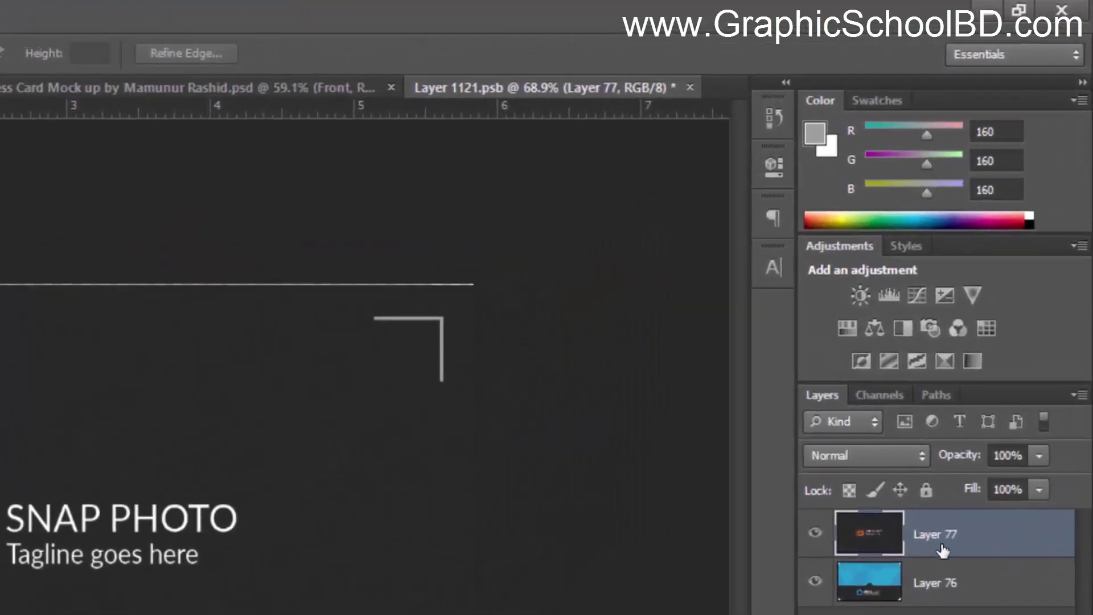
right_click(948, 533)
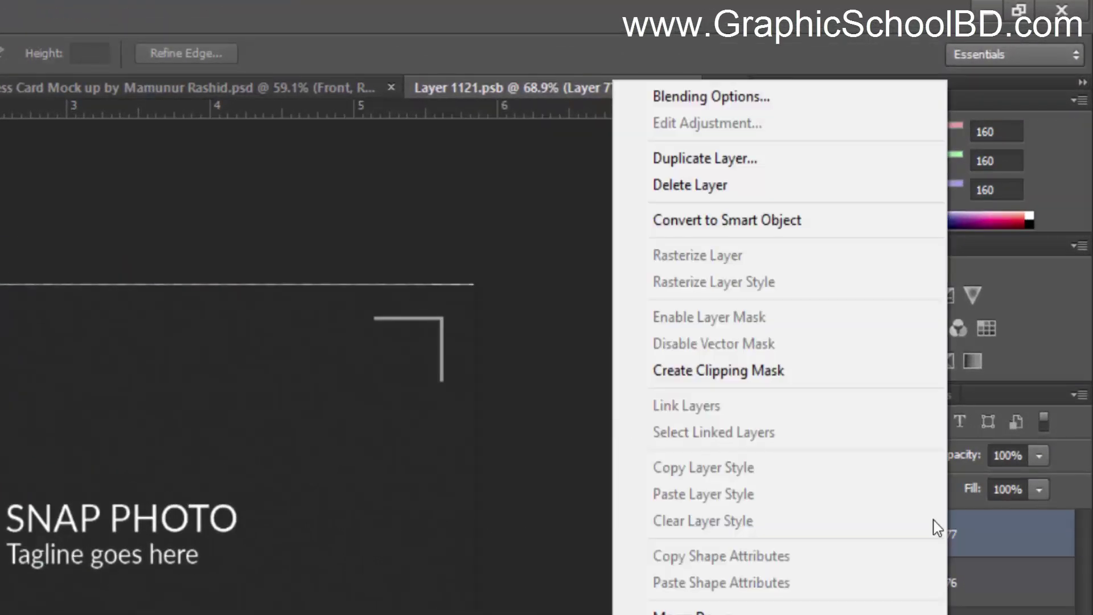
click(719, 371)
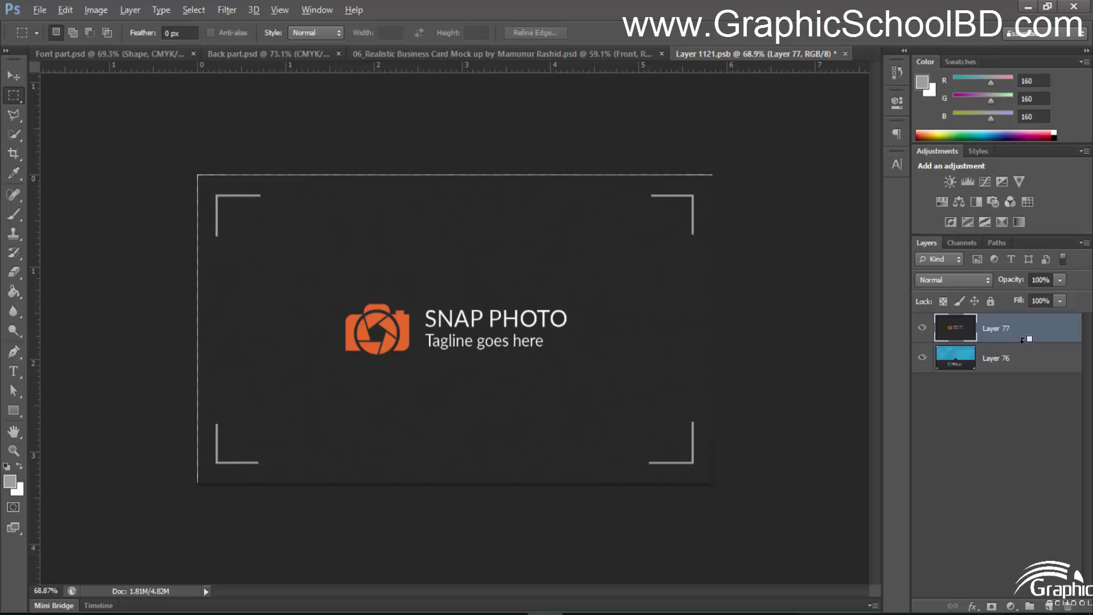
alt+click(1023, 340)
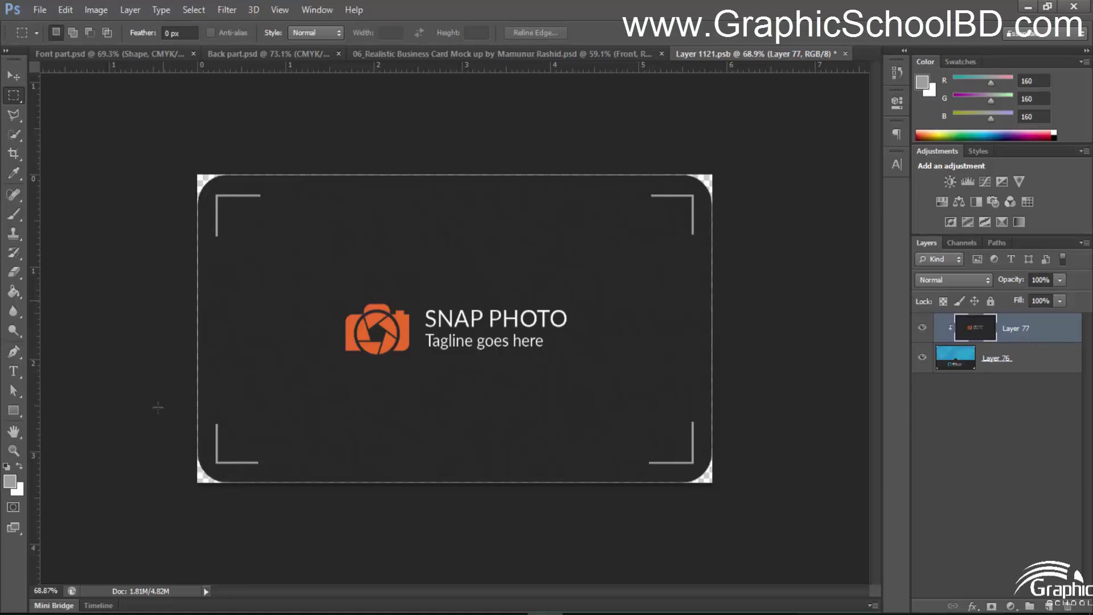
alt+click(1023, 341)
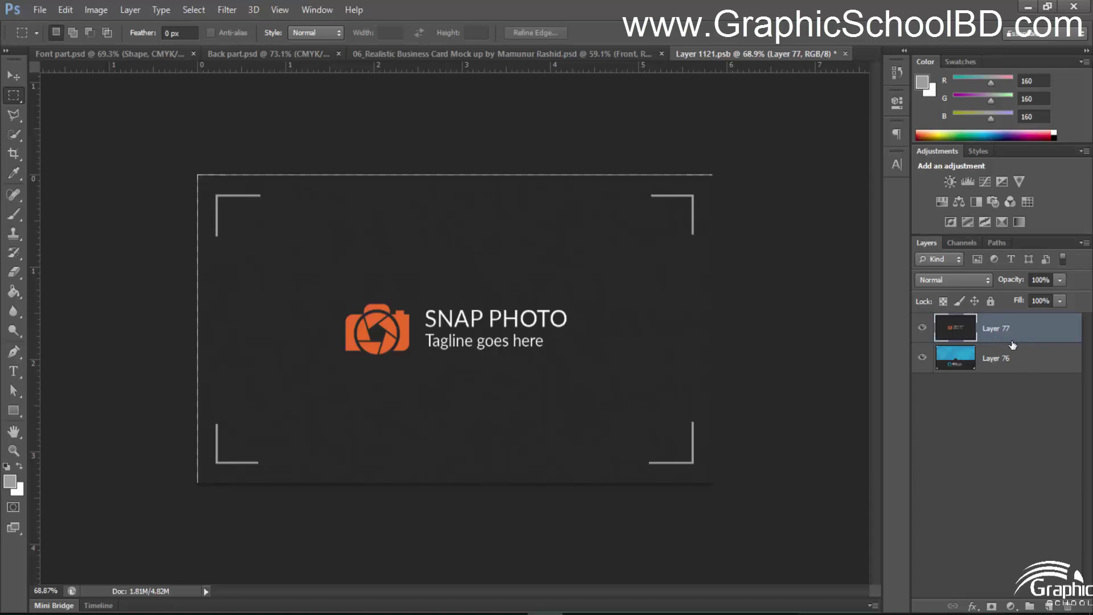
Create a clipping mask from the pasted Layer 77 onto Layer 76, and save and close the smart object
right_click(1005, 326)
click(876, 226)
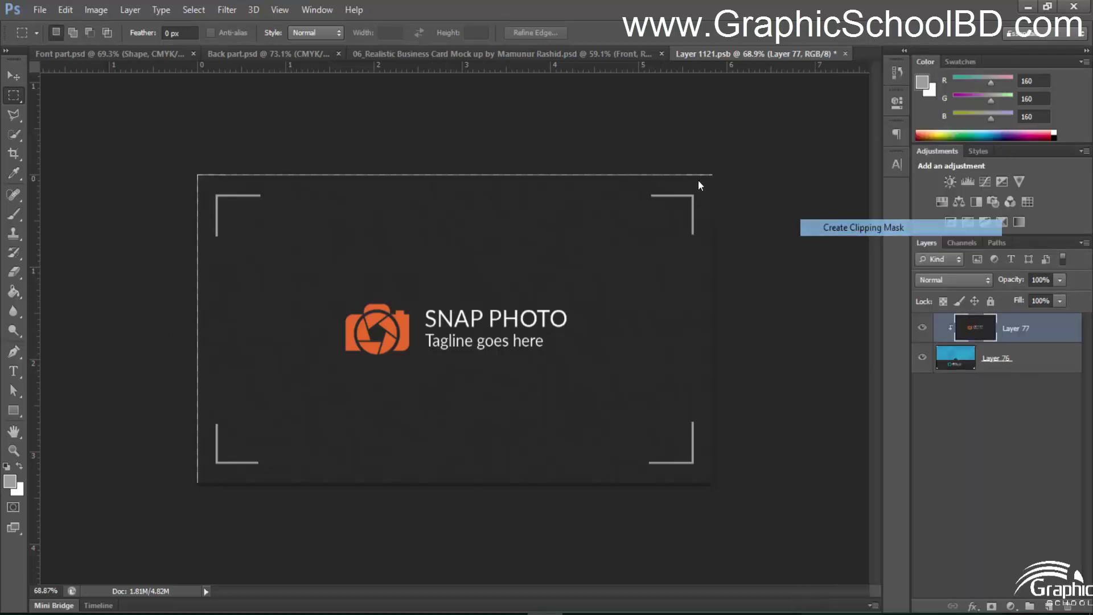
scroll(627, 310, down, 2)
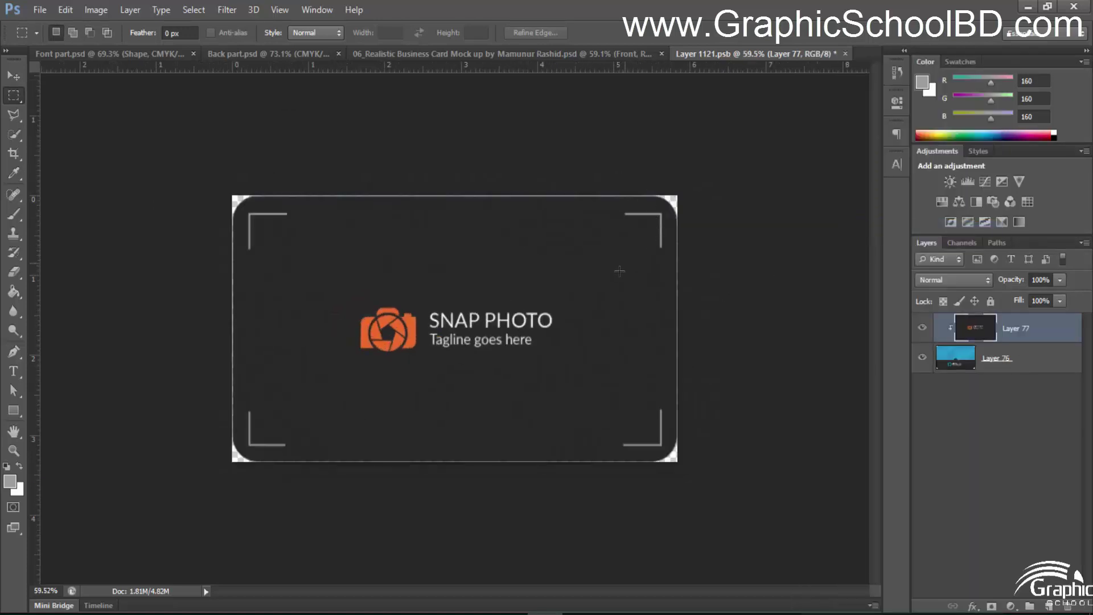
scroll(619, 271, up, 2)
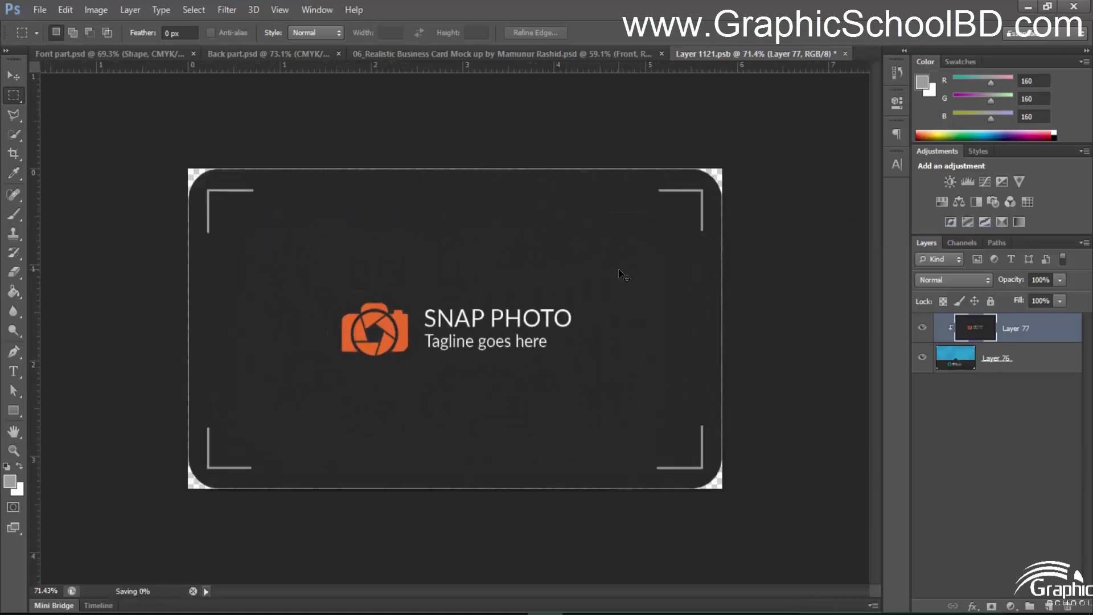
key(ctrl+s)
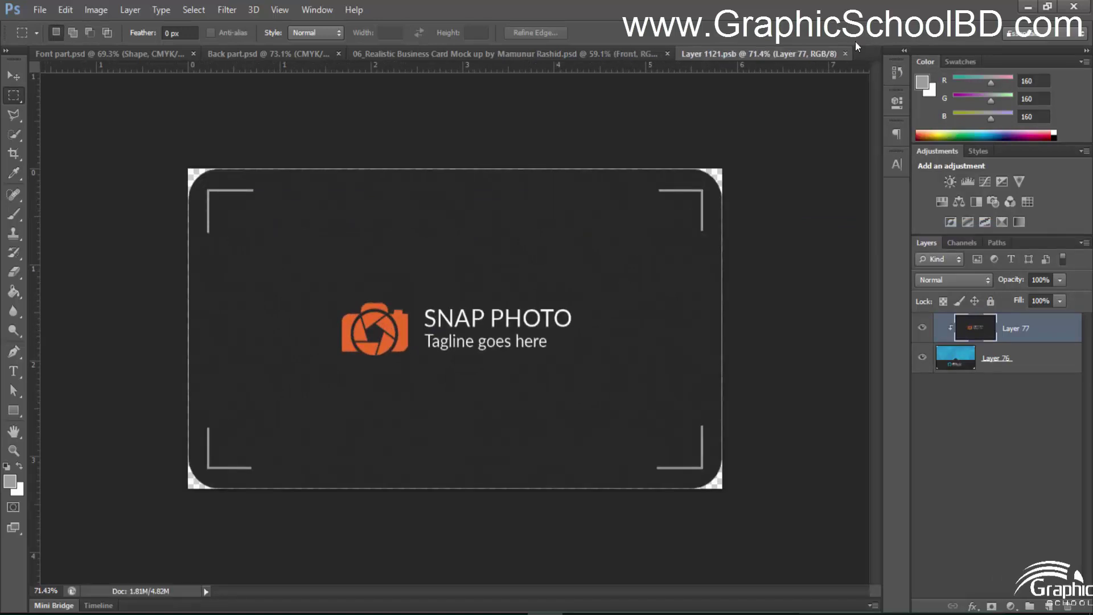
click(847, 53)
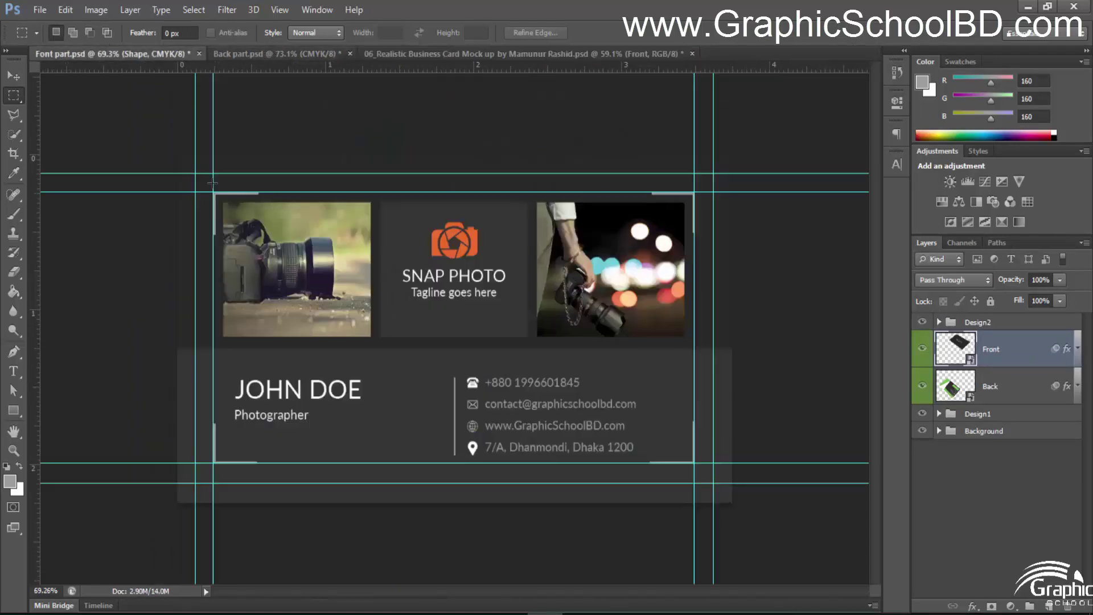
Select the card area within the outermost guides of Font part.psd and copy it merged
click(85, 53)
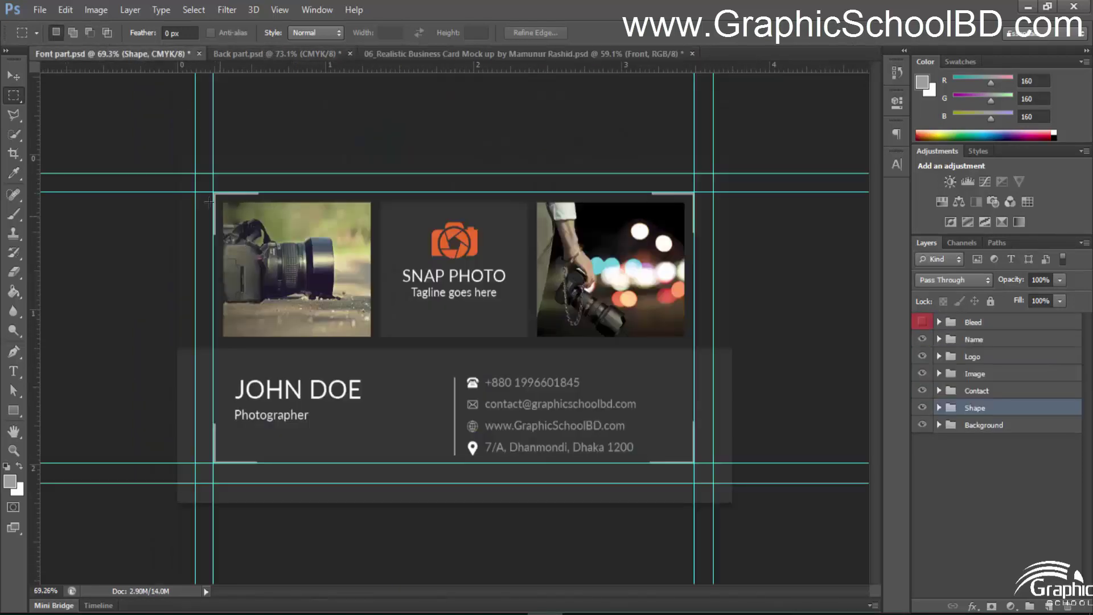
scroll(209, 202, up, 1)
drag(169, 157, 739, 498)
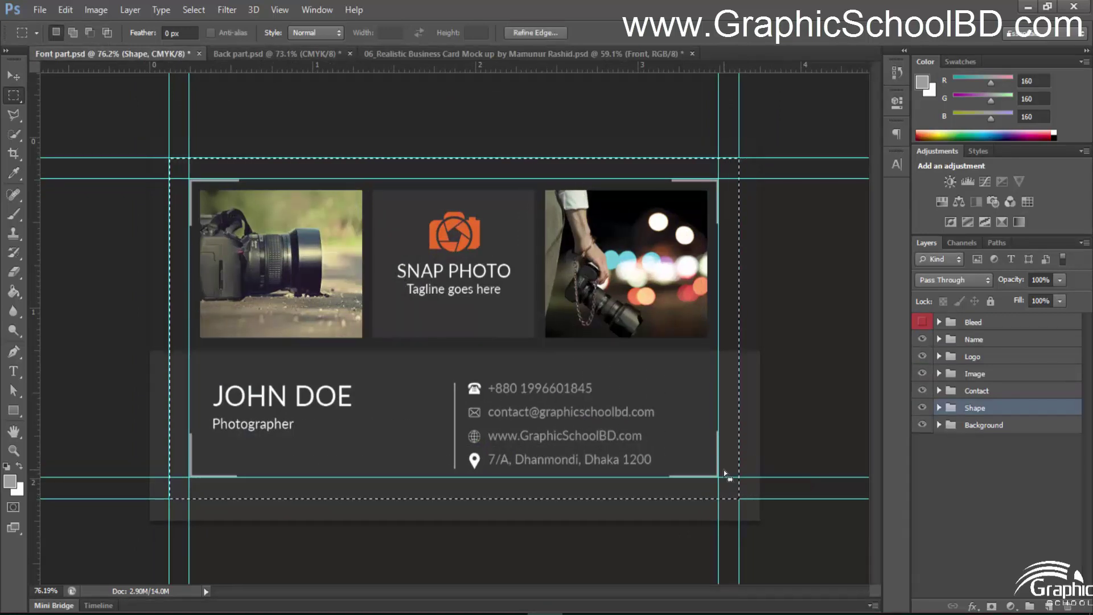
Open the mockup's Back smart object and paste the copied photographer card design above its existing layers
click(538, 54)
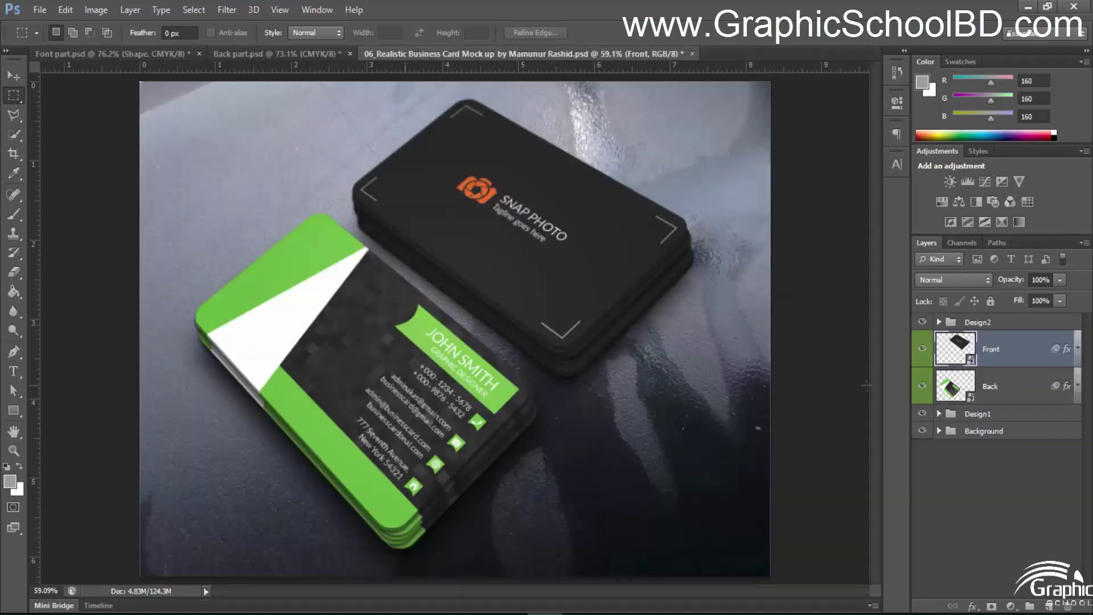
double_click(950, 390)
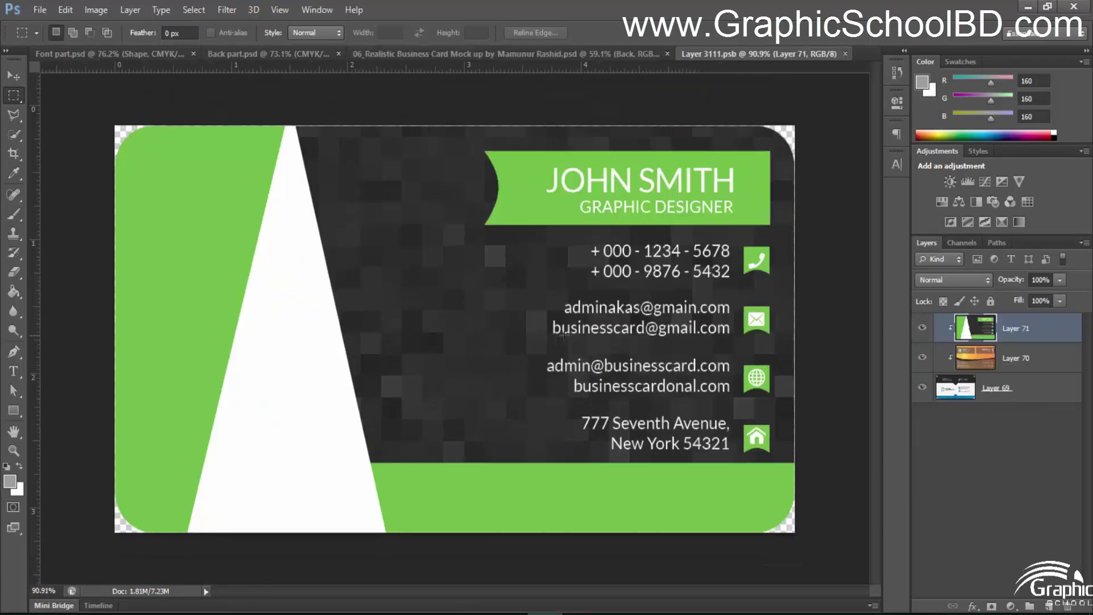
key(ctrl+v)
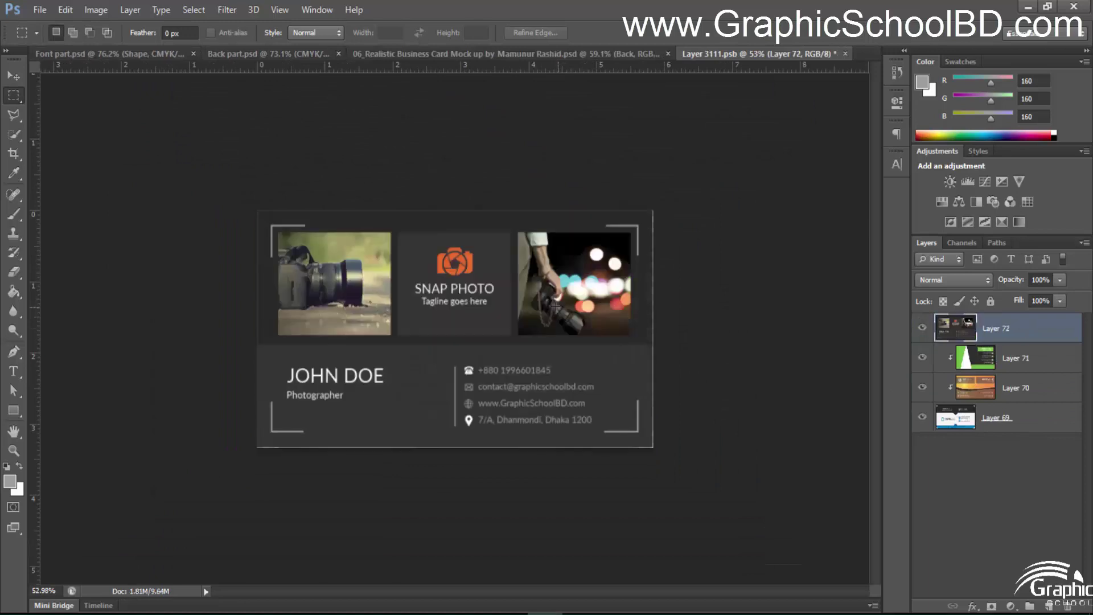
key(ctrl+plus)
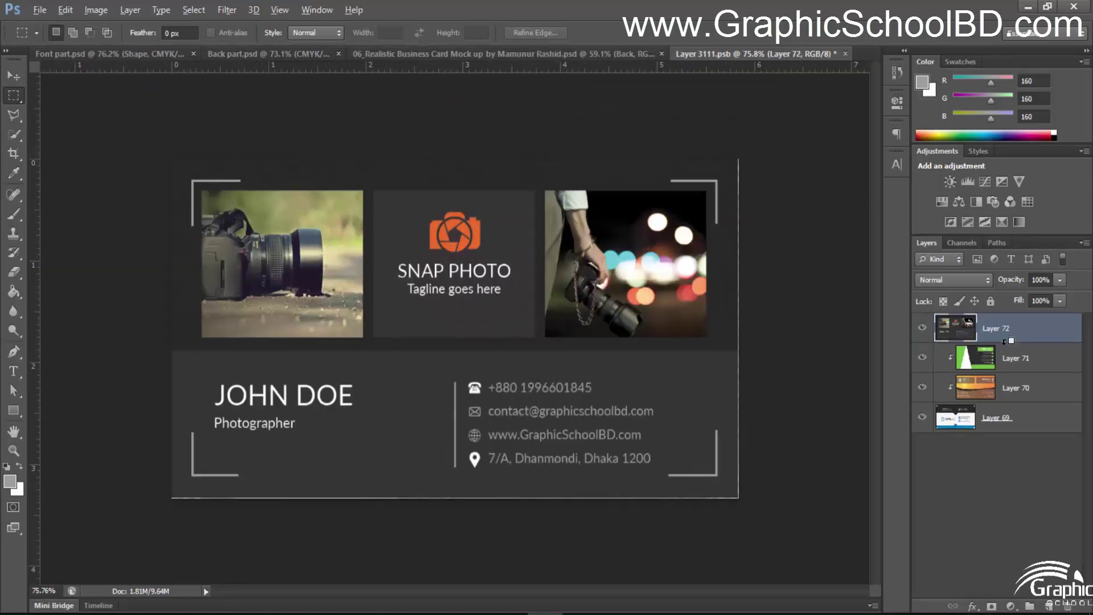
Clip Layer 72 to the layers beneath it, release and re-create the clipping mask, and check the back card in the mockup
alt+click(1007, 341)
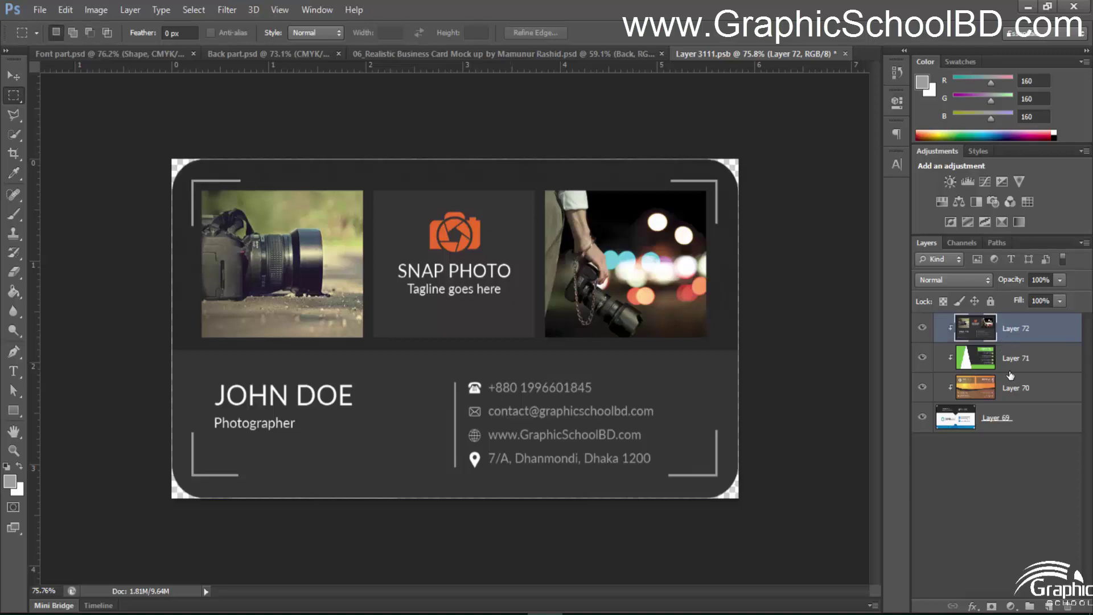
alt+click(1005, 342)
right_click(1006, 340)
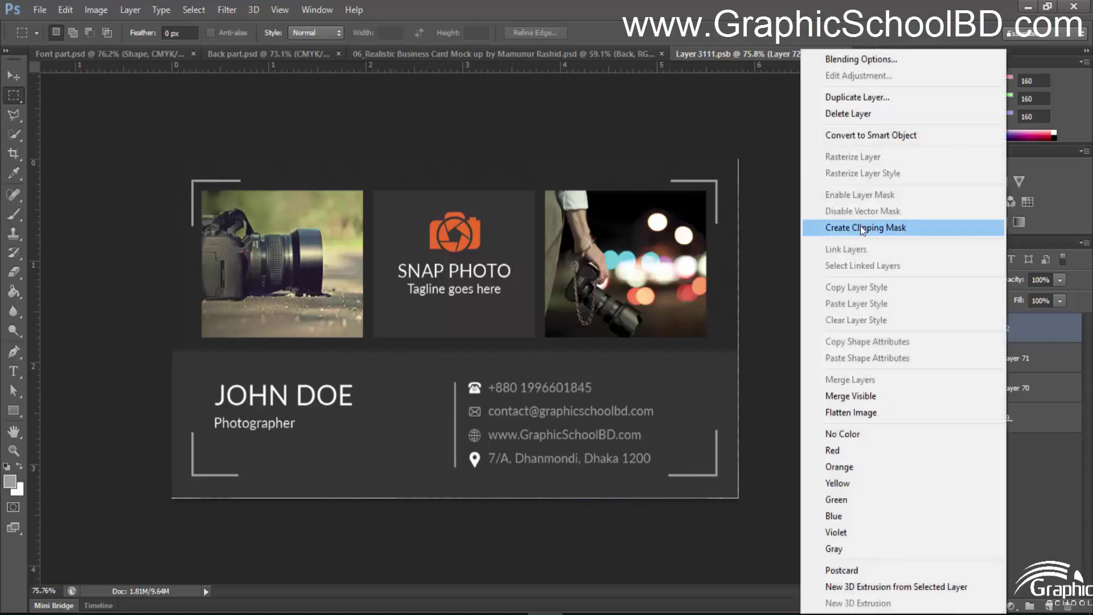
click(876, 227)
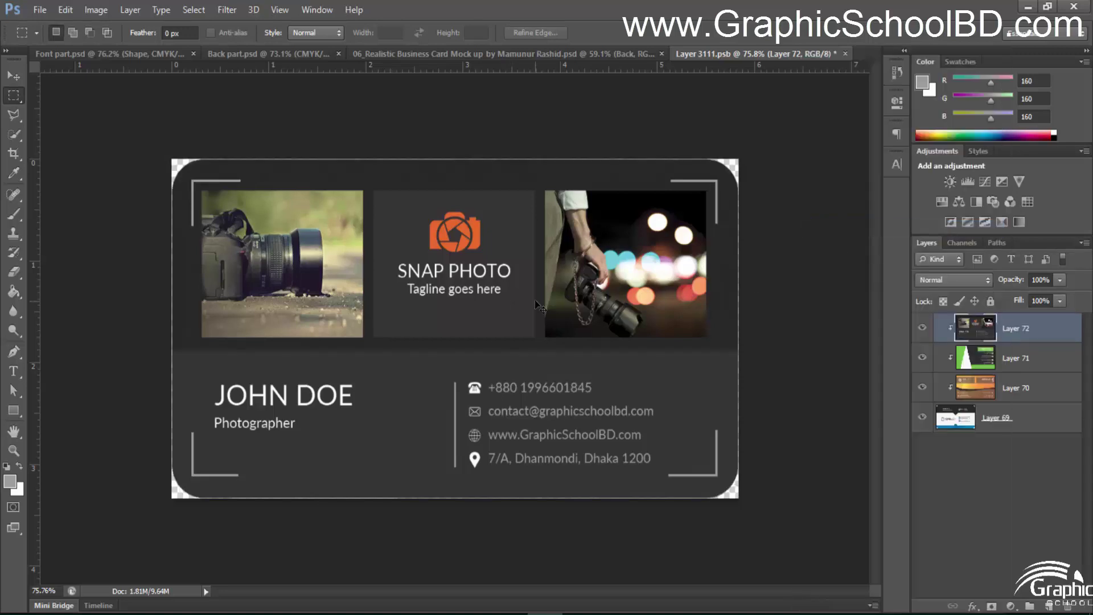
click(399, 54)
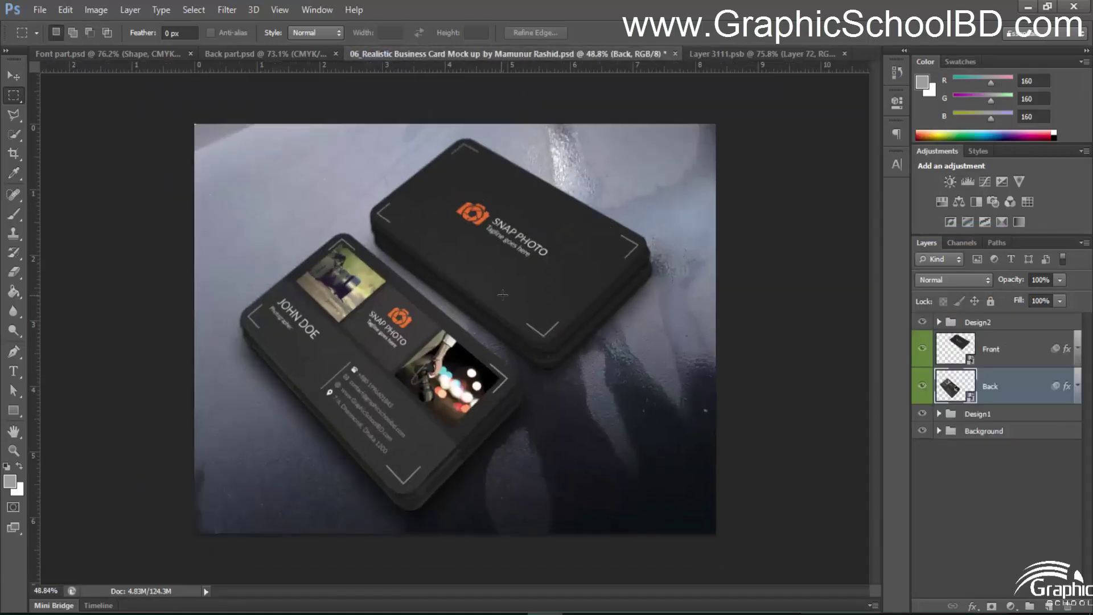
Return to the Back smart object, release Layer 72's clipping mask, re-create it, and save the file
key(ctrl+Tab)
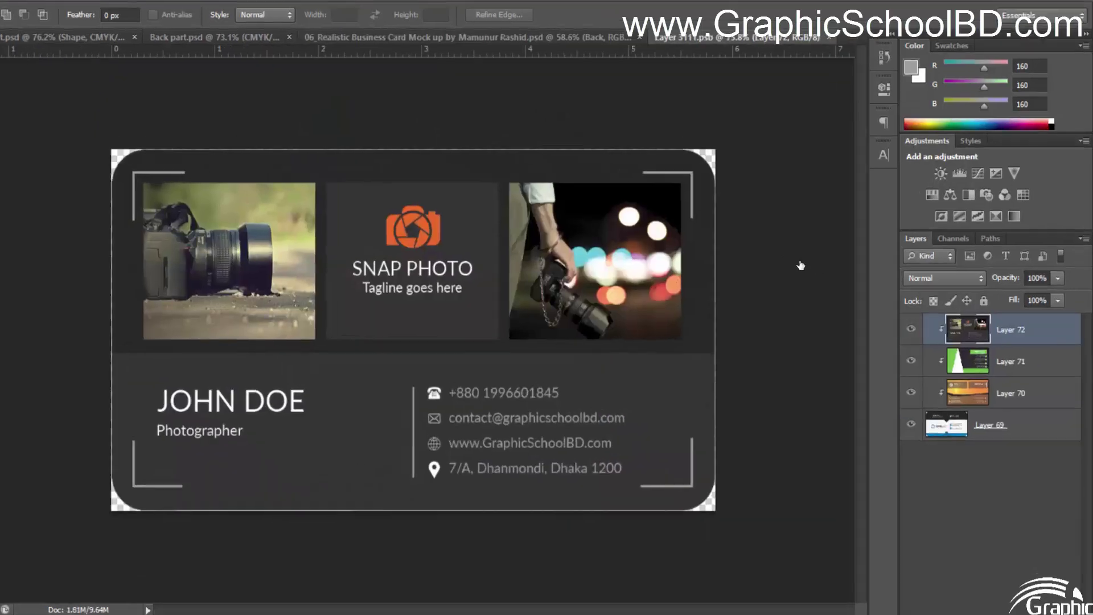
right_click(1017, 329)
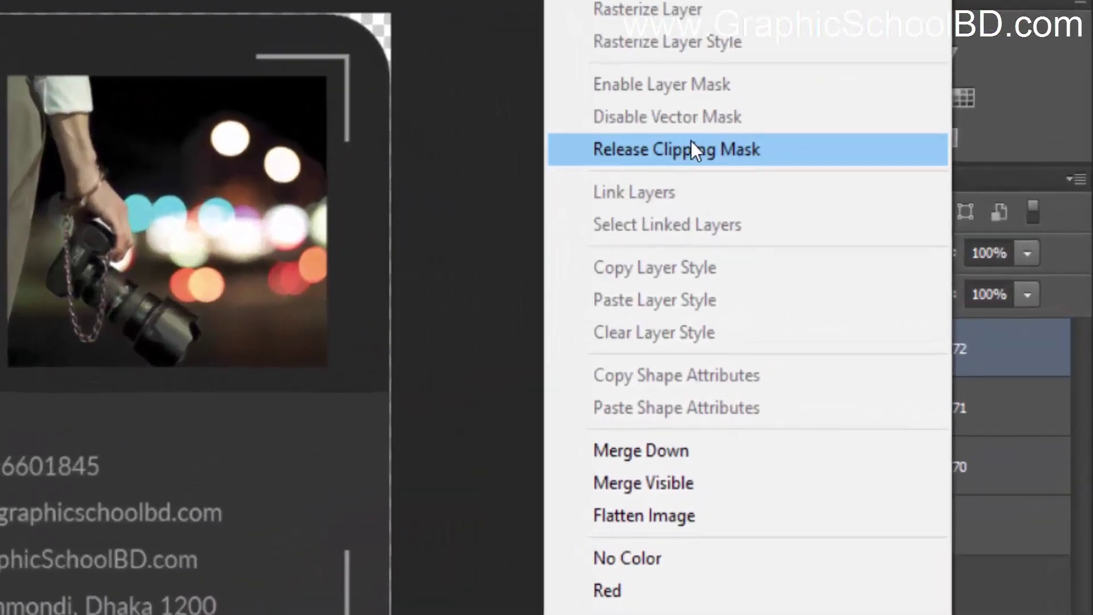
right_click(1037, 354)
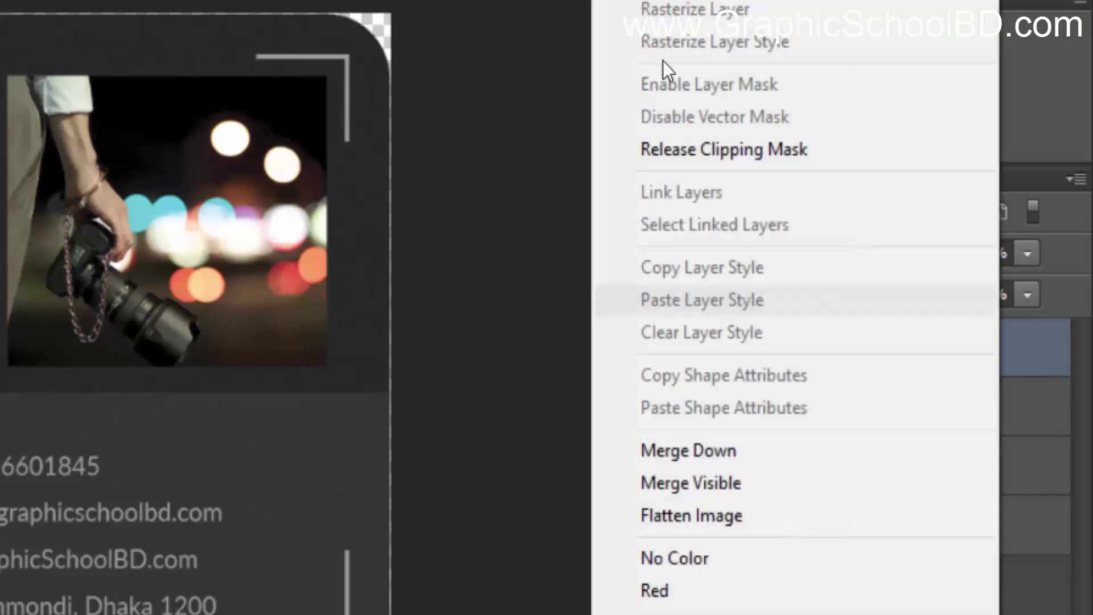
click(652, 152)
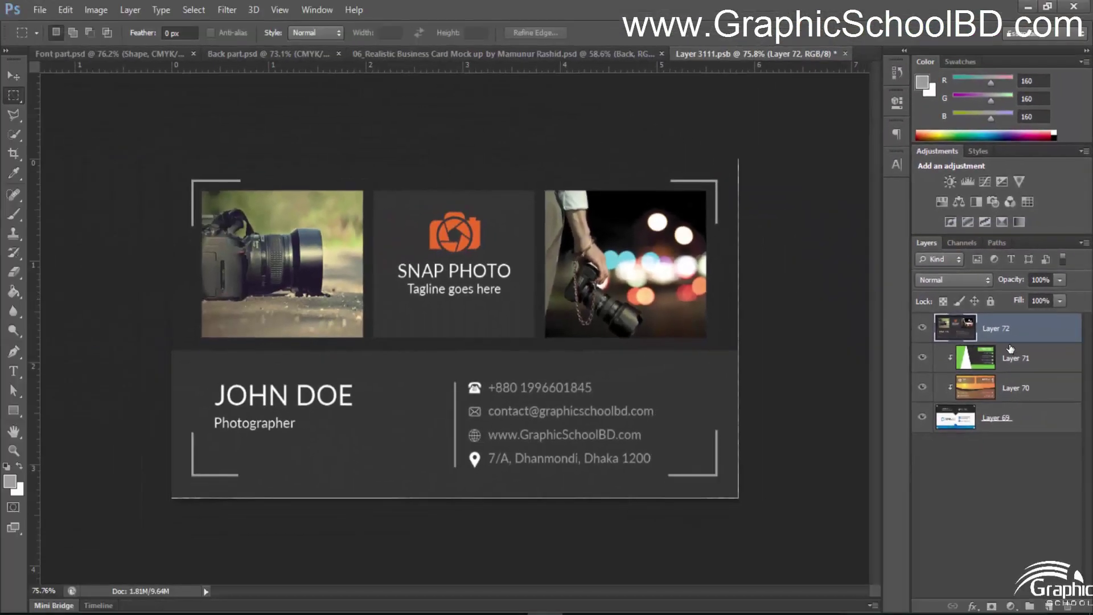
alt+click(1012, 343)
key(ctrl+s)
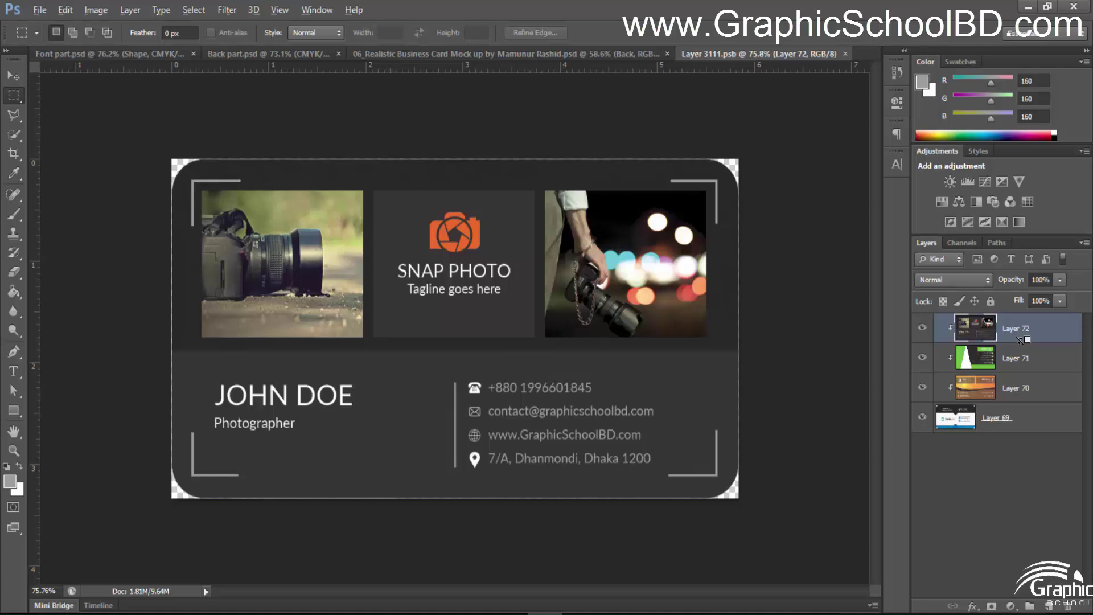
Release Layer 72's clipping mask and save the Back smart object
key(ctrl+alt+g)
scroll(735, 216, down, 2)
scroll(732, 221, up, 3)
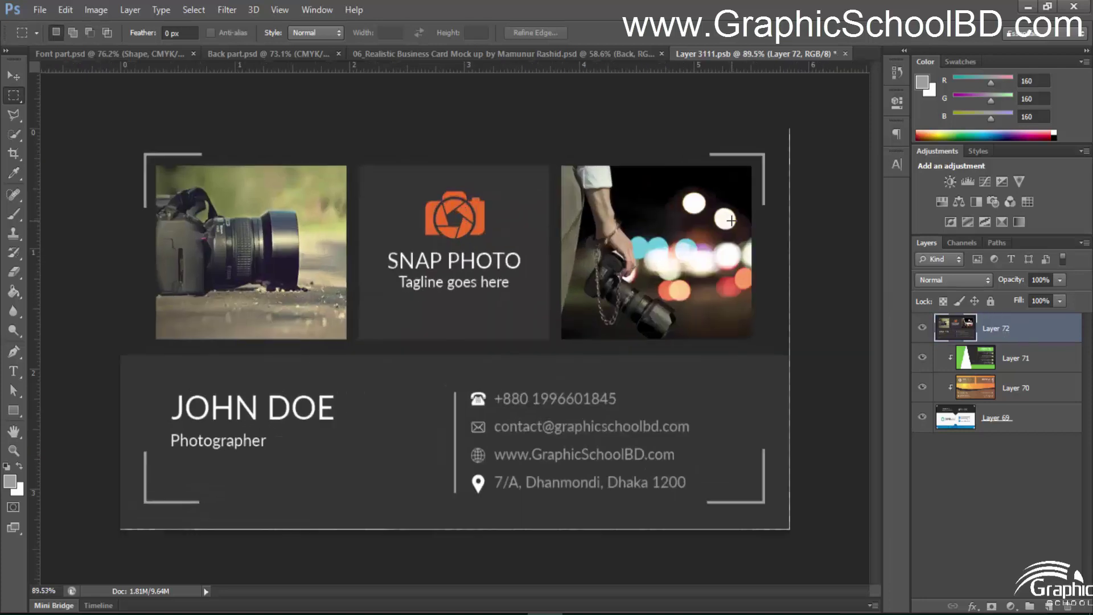
key(ctrl+s)
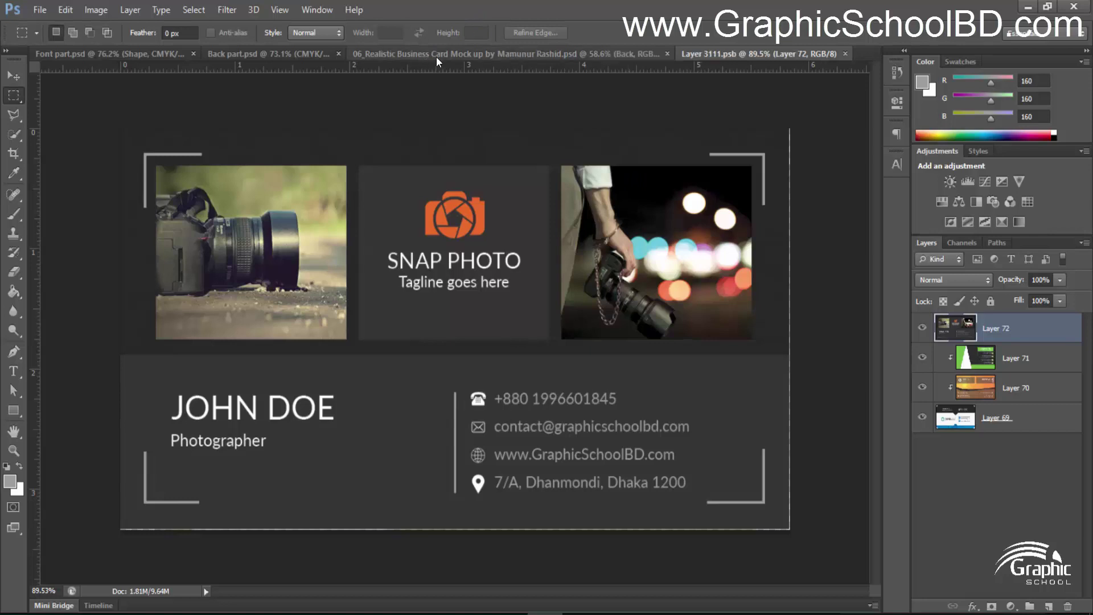
Inspect the back card's corners up close in the mockup and close the Back smart object
click(437, 55)
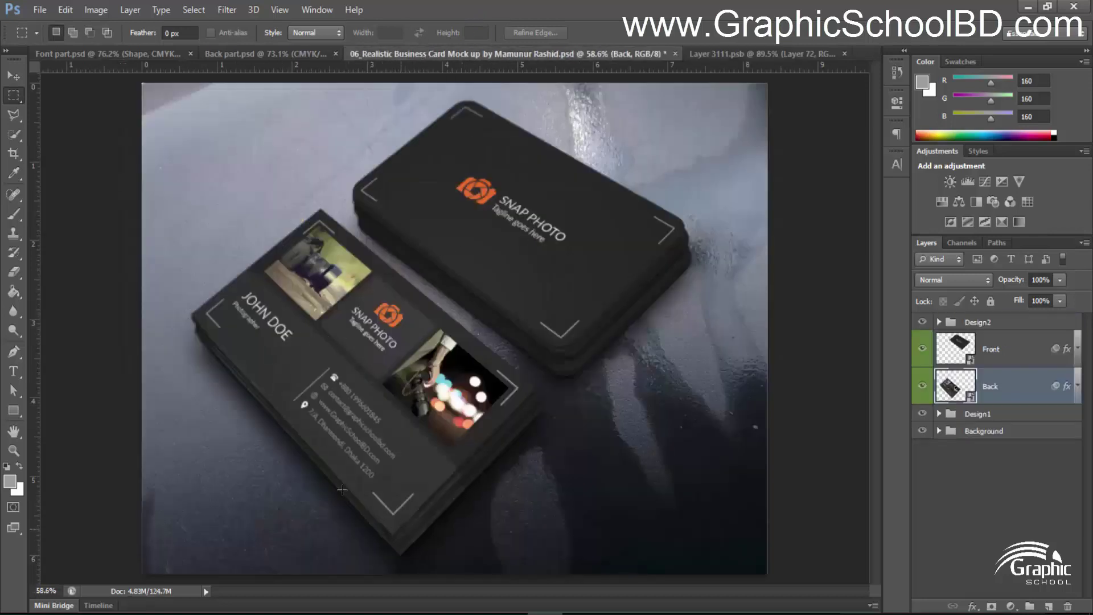
scroll(162, 345, up, 1)
scroll(156, 326, up, 6)
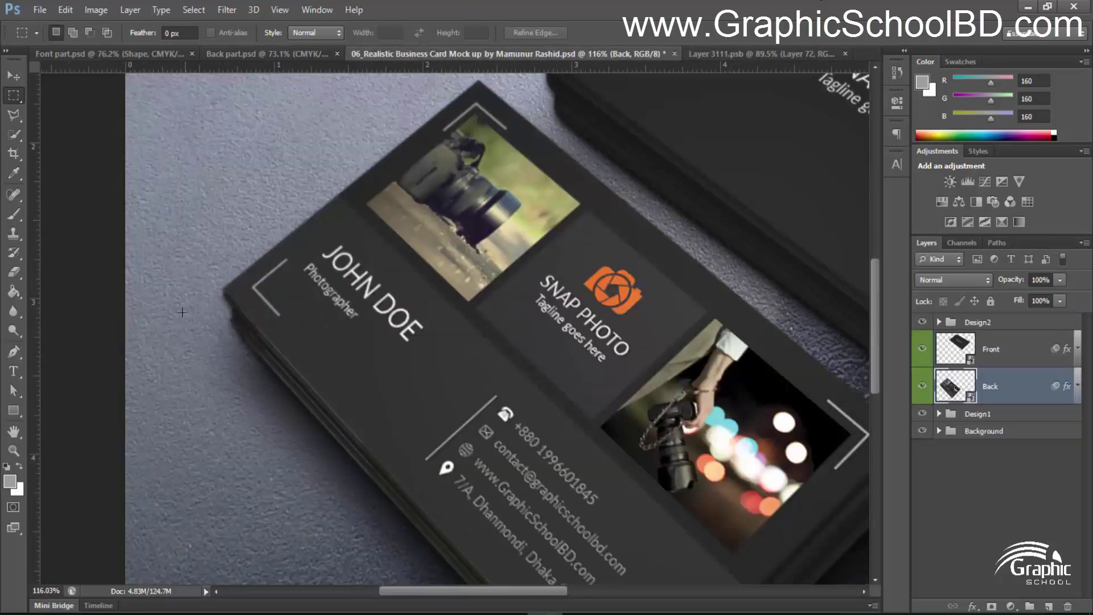
scroll(182, 313, down, 10)
click(845, 54)
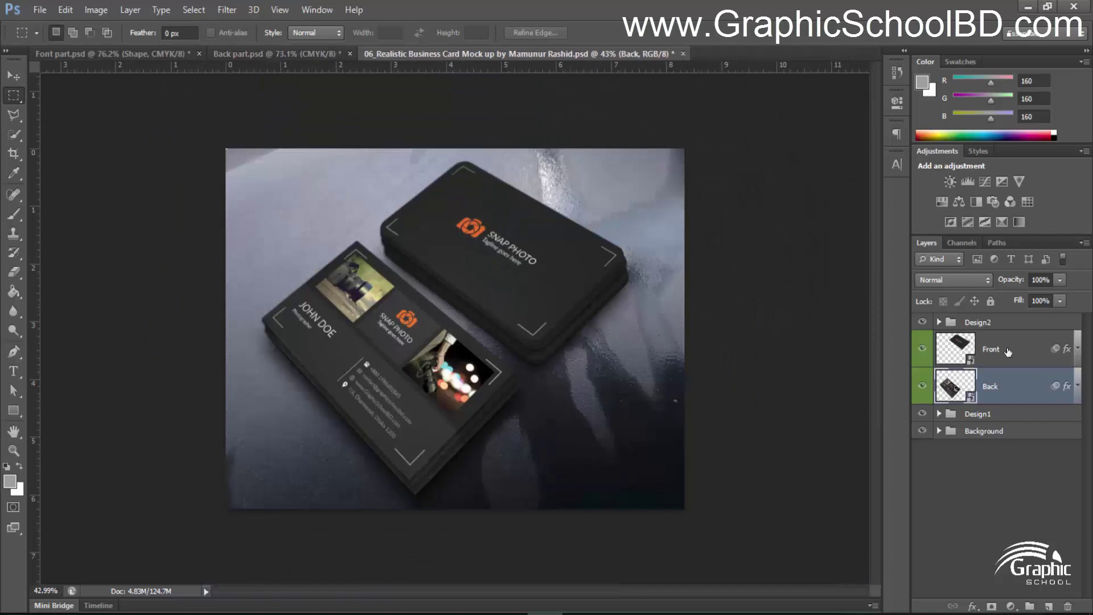
Open the mockup's Front smart object, release Layer 77's clipping mask, and save and close the smart object
double_click(972, 362)
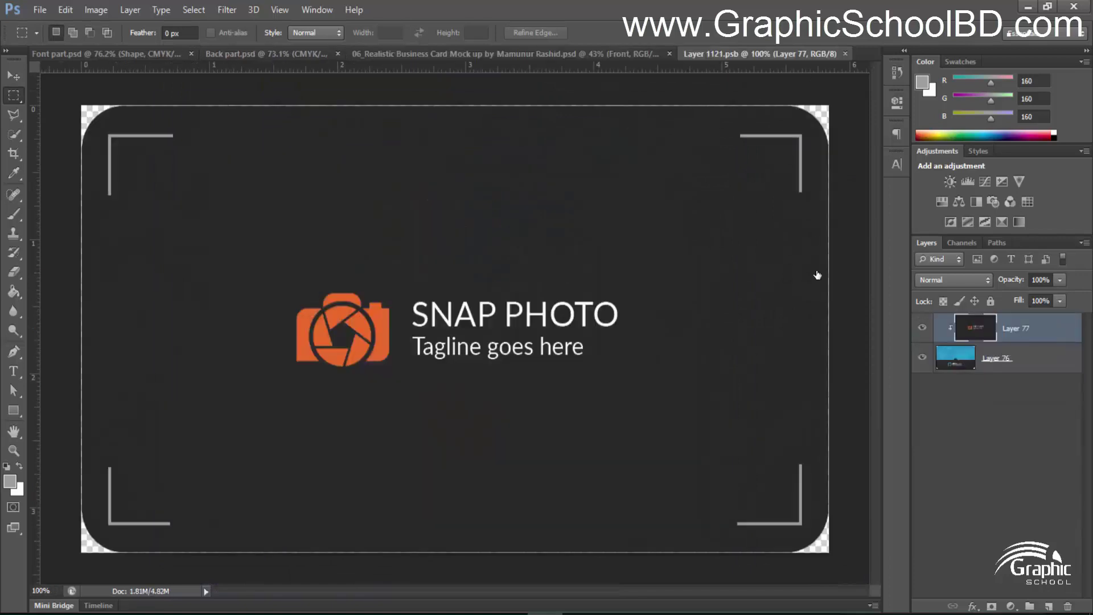
right_click(1019, 329)
click(889, 222)
scroll(574, 270, down, 2)
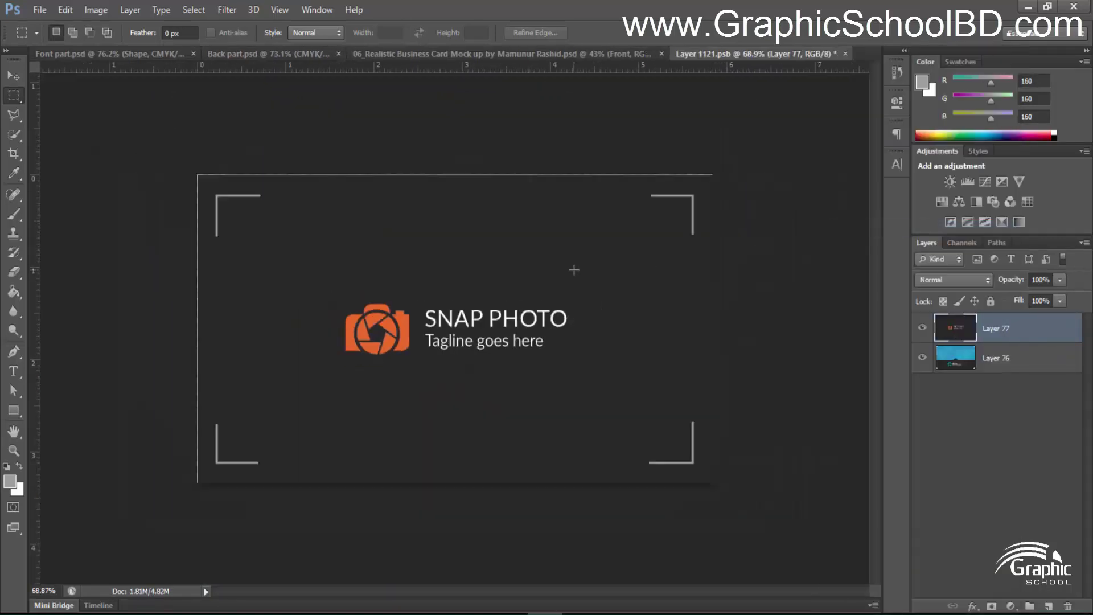
key(ctrl+s)
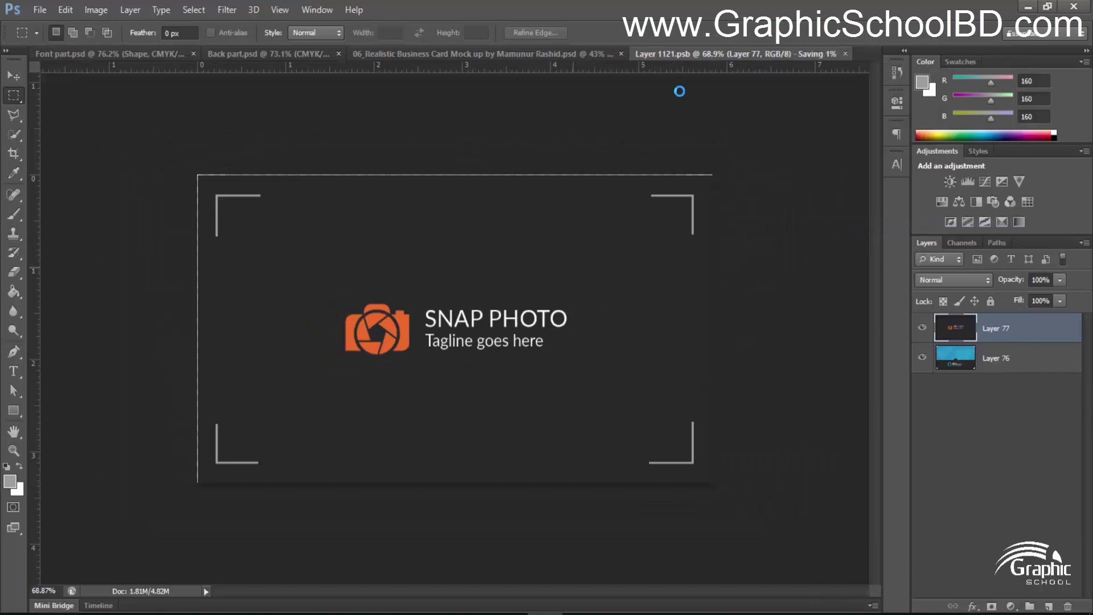
click(845, 54)
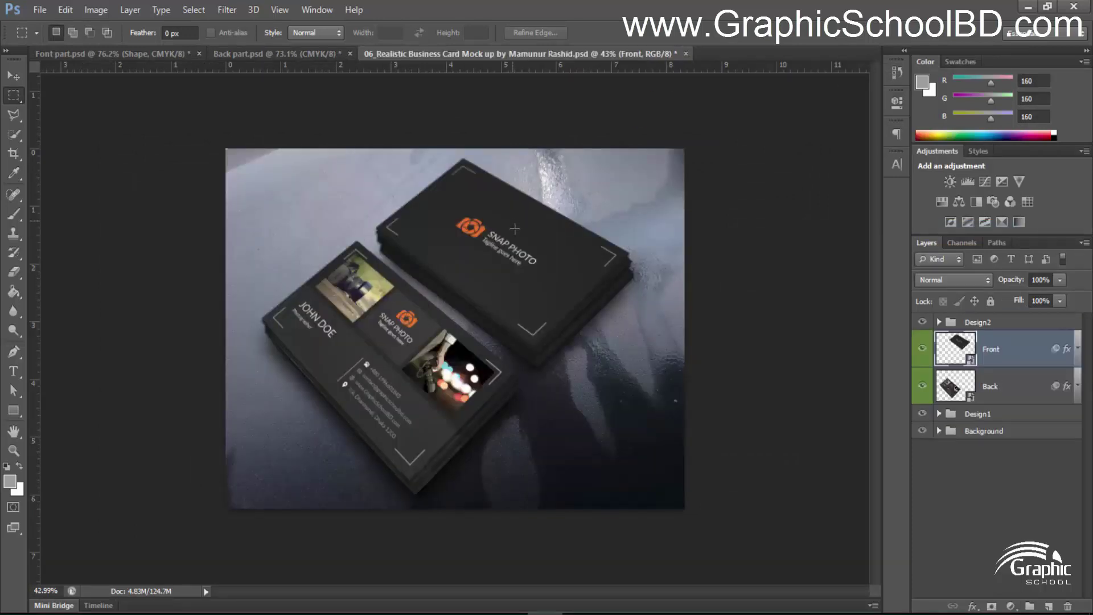
scroll(509, 294, down, 1)
scroll(509, 294, up, 2)
scroll(510, 286, down, 2)
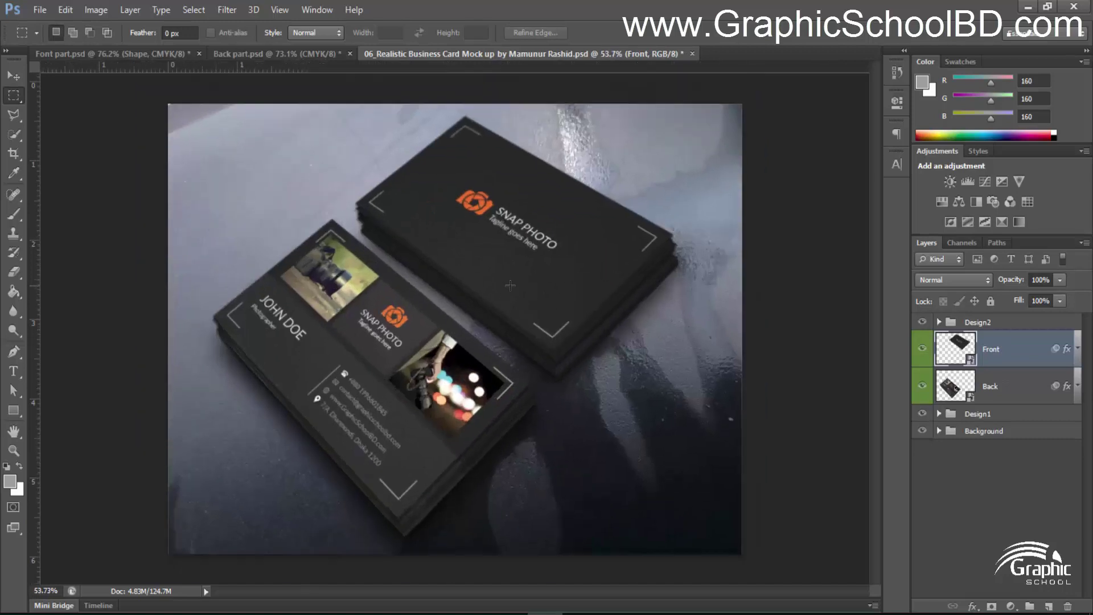
scroll(509, 273, up, 3)
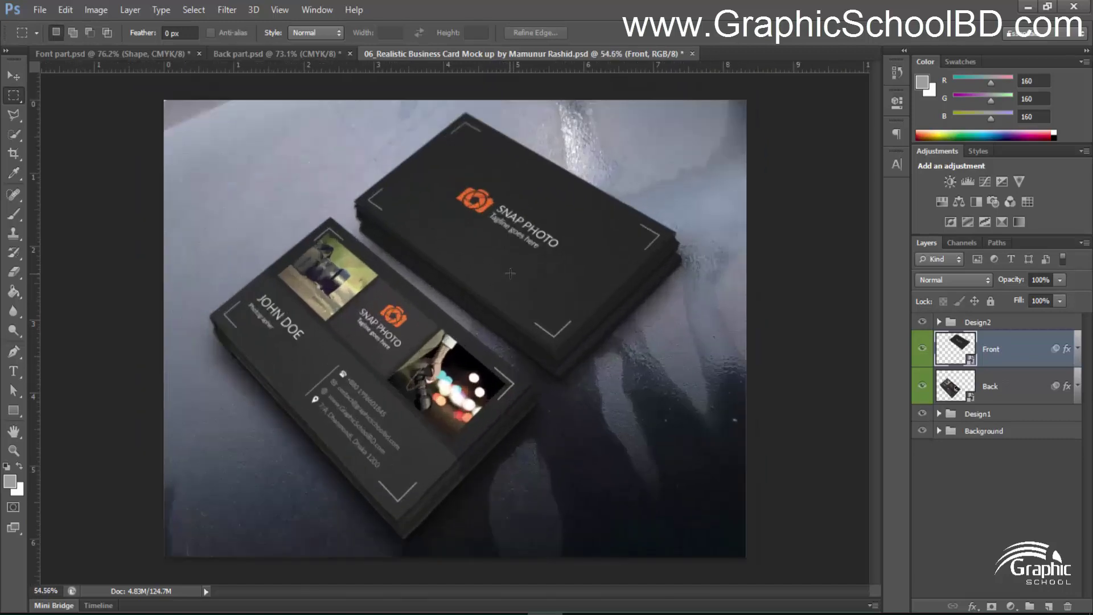
key(v)
scroll(511, 272, down, 2)
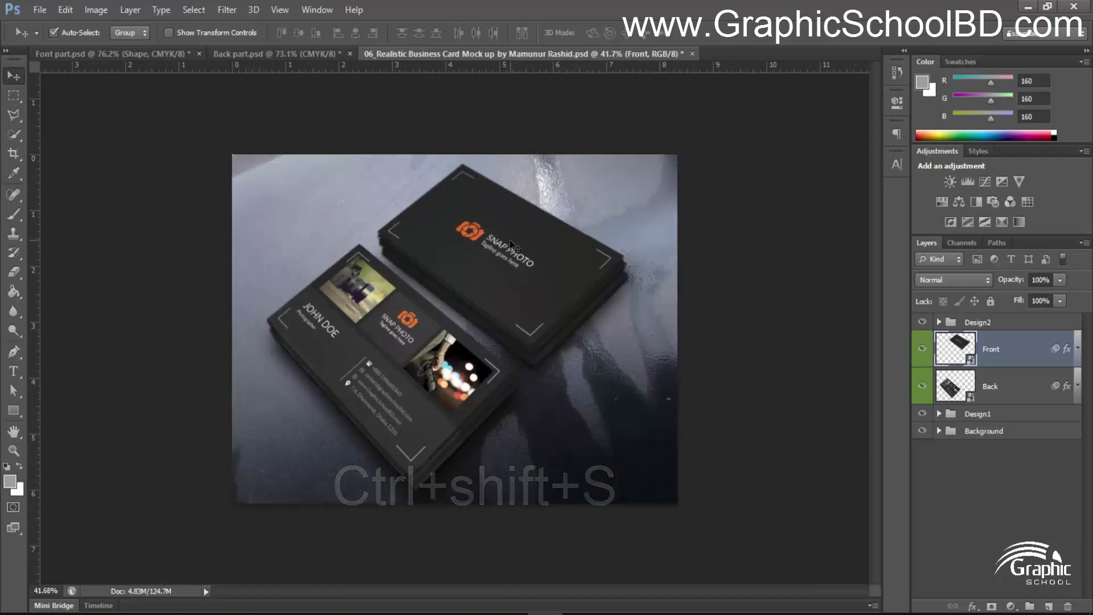
Open Save for Web for the mockup and bring the back card's camera photo into the four comparison previews
key(ctrl+shift+s)
key(Return)
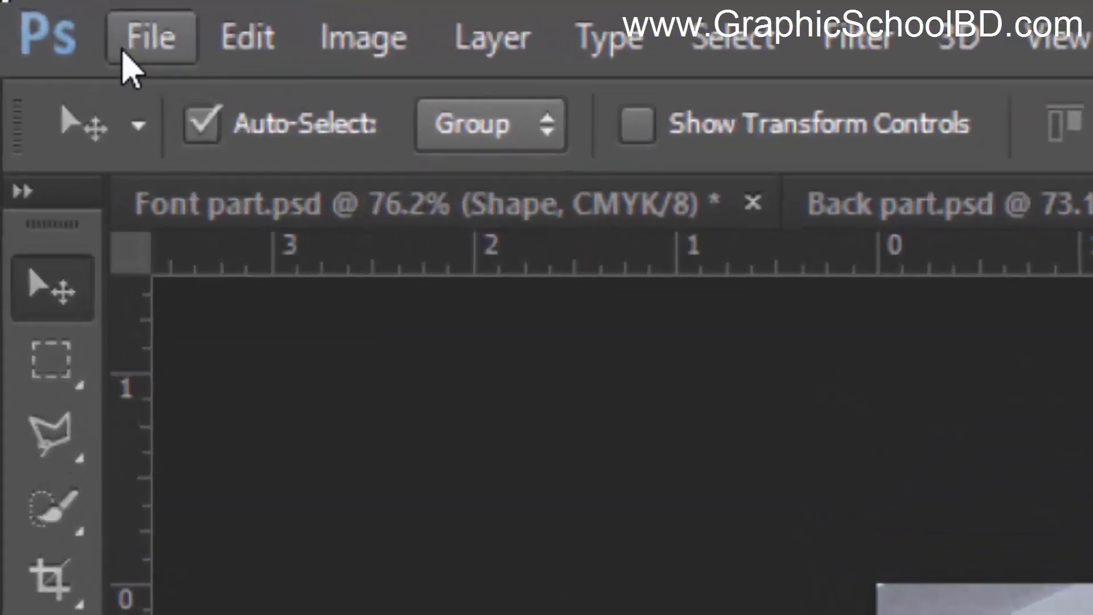
click(40, 11)
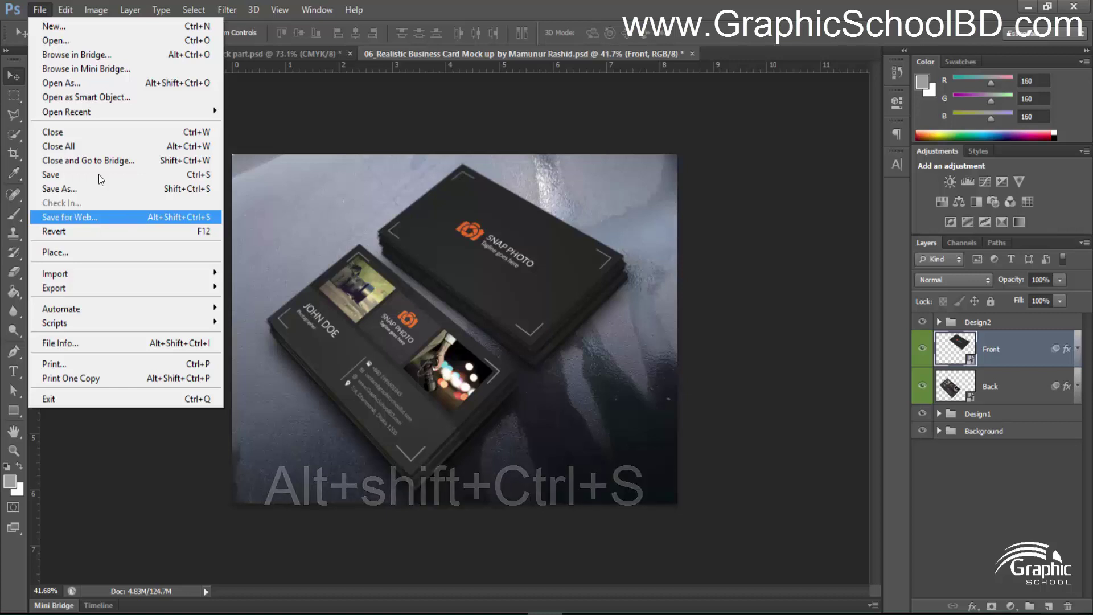
click(123, 218)
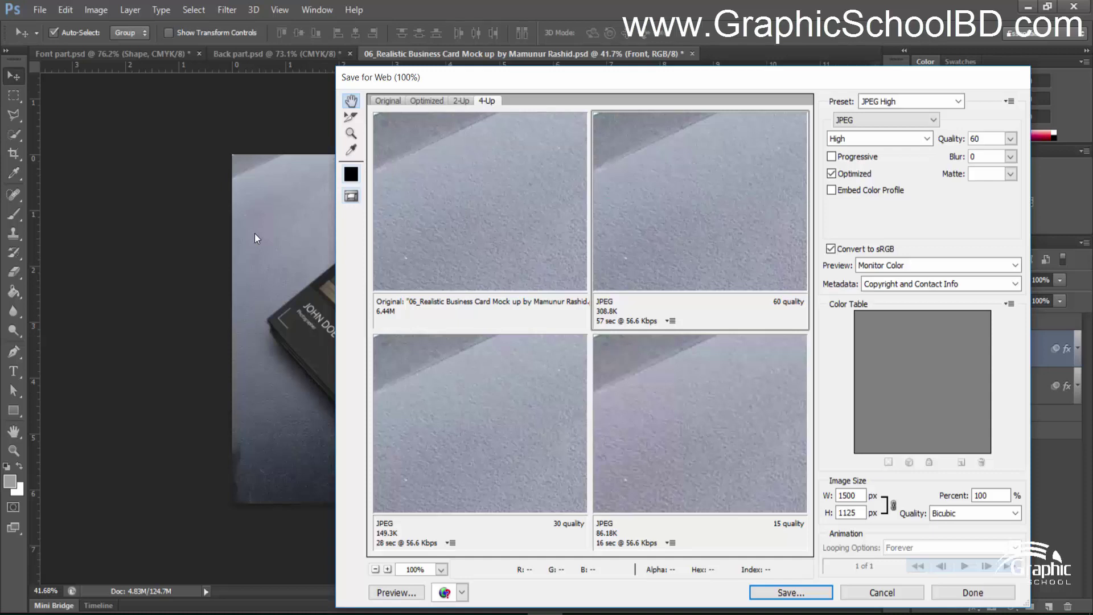
drag(691, 203, 613, 168)
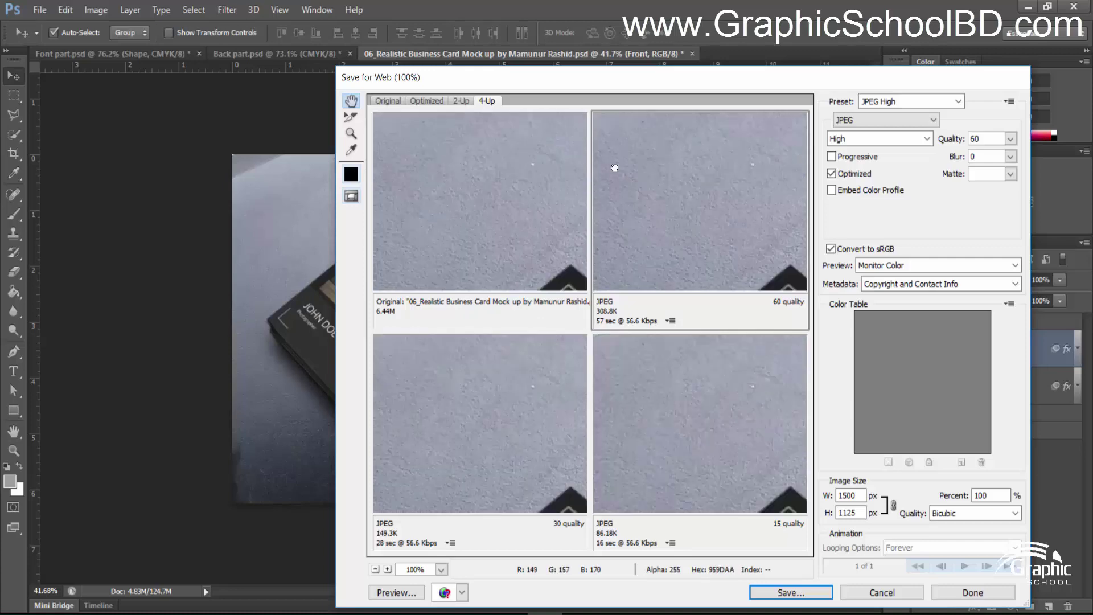
drag(707, 242, 705, 187)
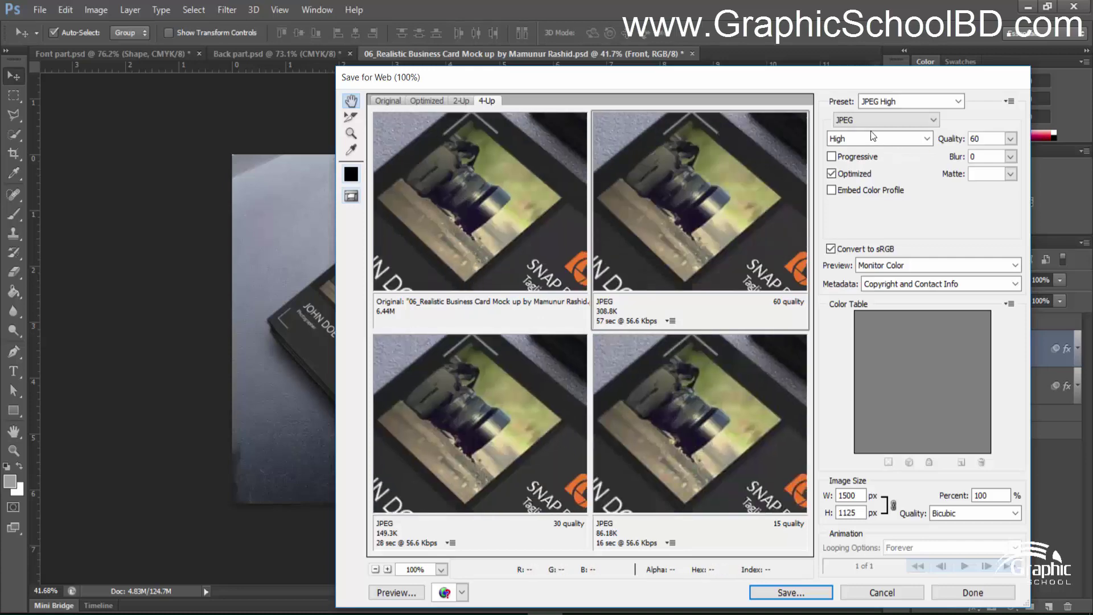
Keep JPEG as the export format, try a quality of 80, and undo the quality change
click(871, 124)
click(854, 142)
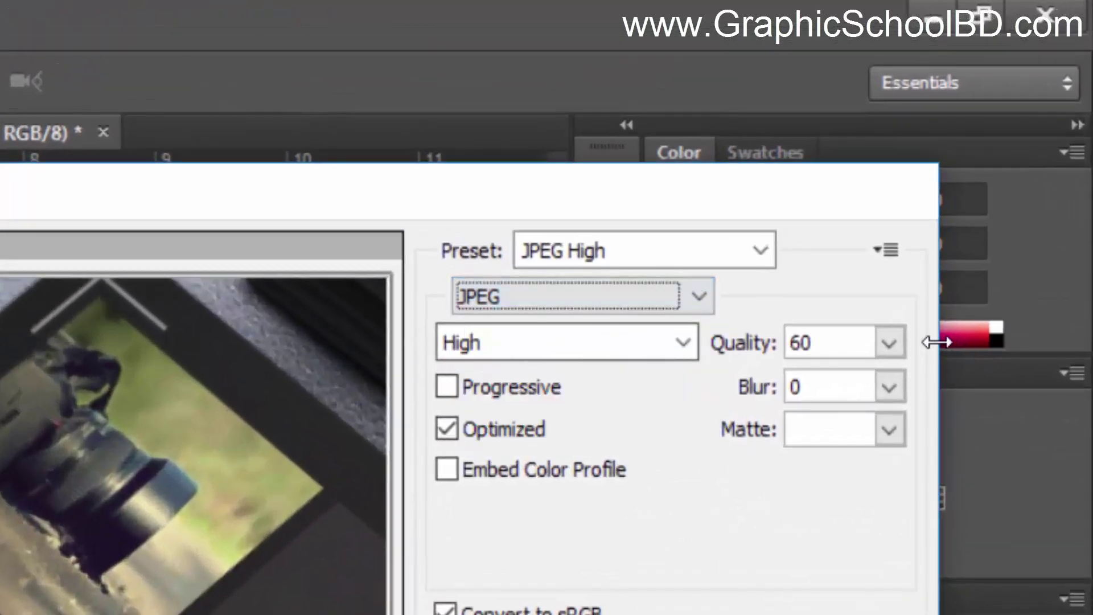
double_click(833, 349)
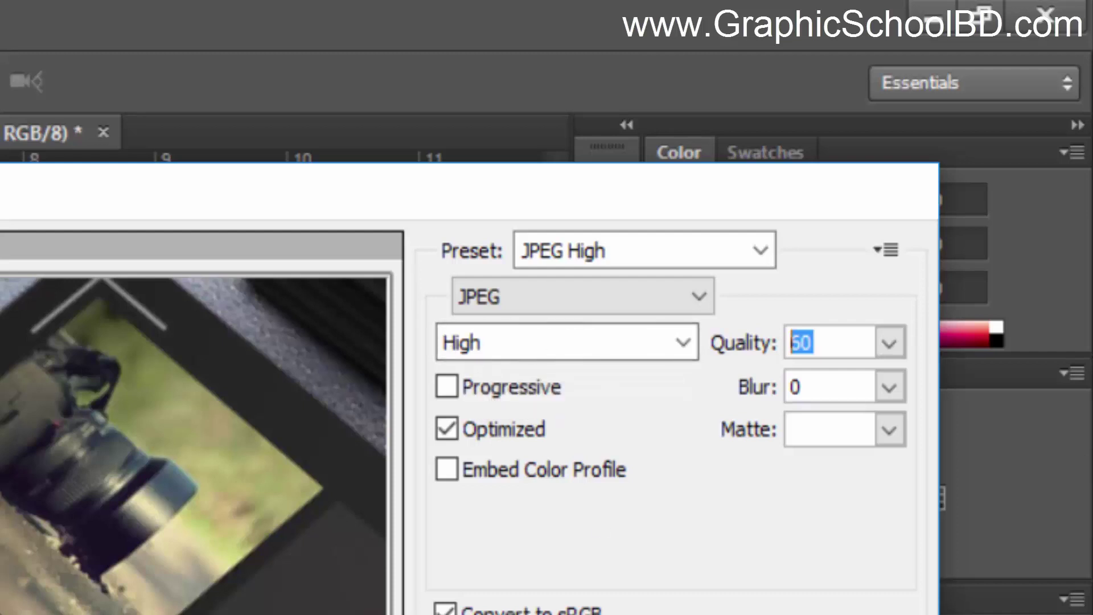
text(80)
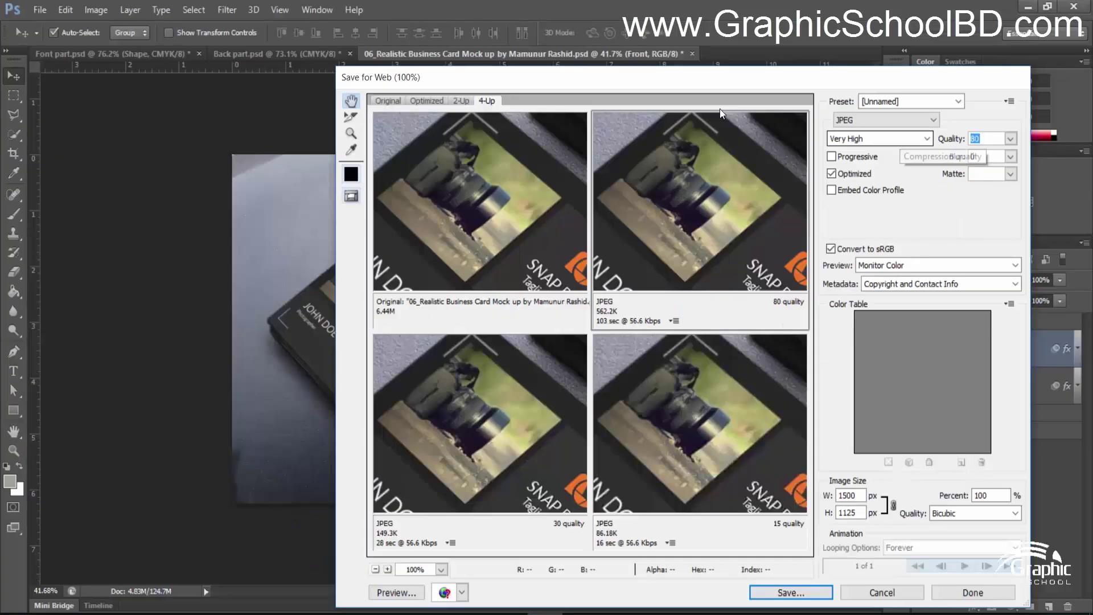
key(ctrl+z)
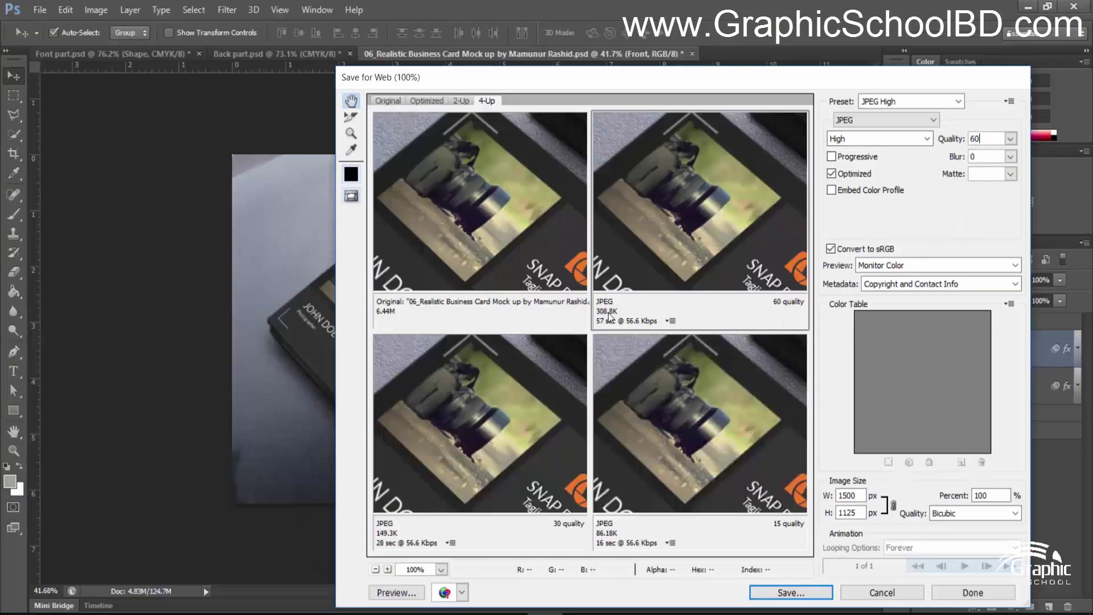
Start saving the optimized JPEG and choose the folder GraphicSchoolBD.com > Photoshop Tutorial > Project File > Business Card as its destination
click(799, 594)
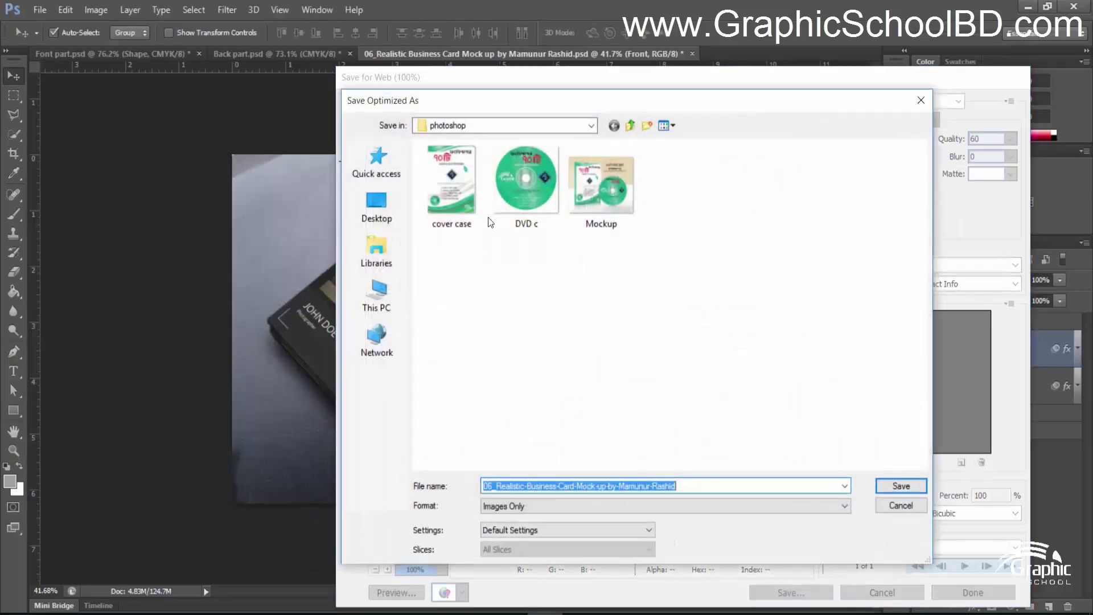
click(633, 123)
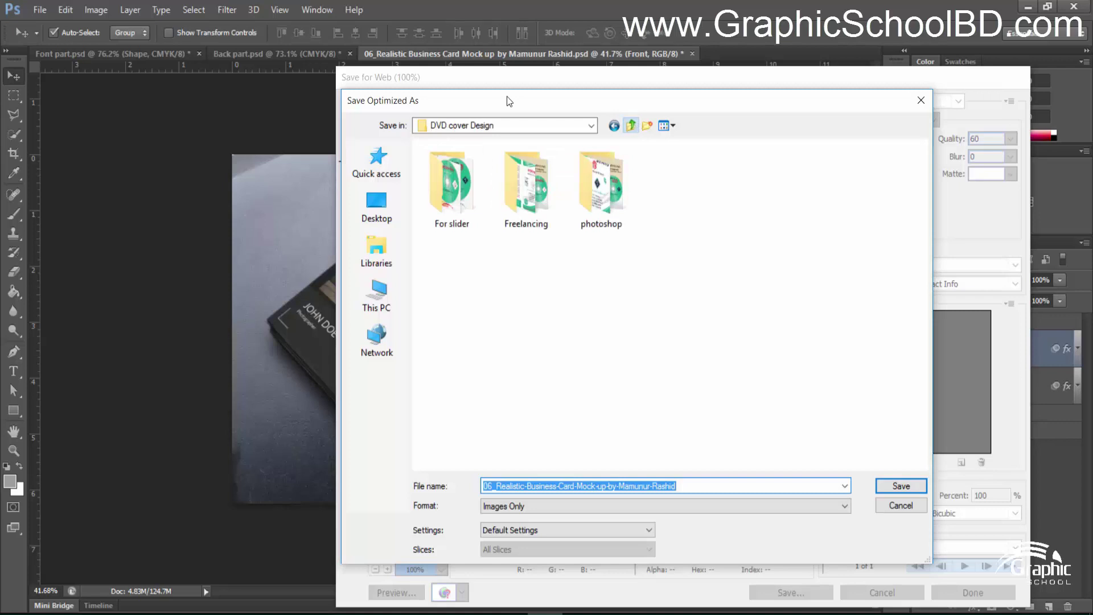
click(633, 124)
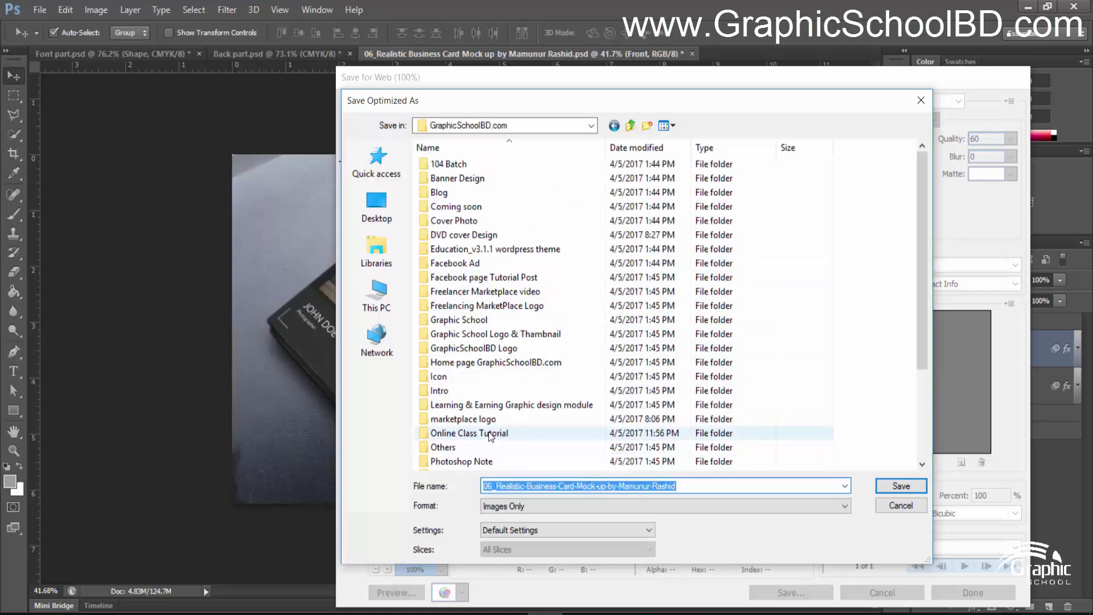
scroll(509, 369, down, 3)
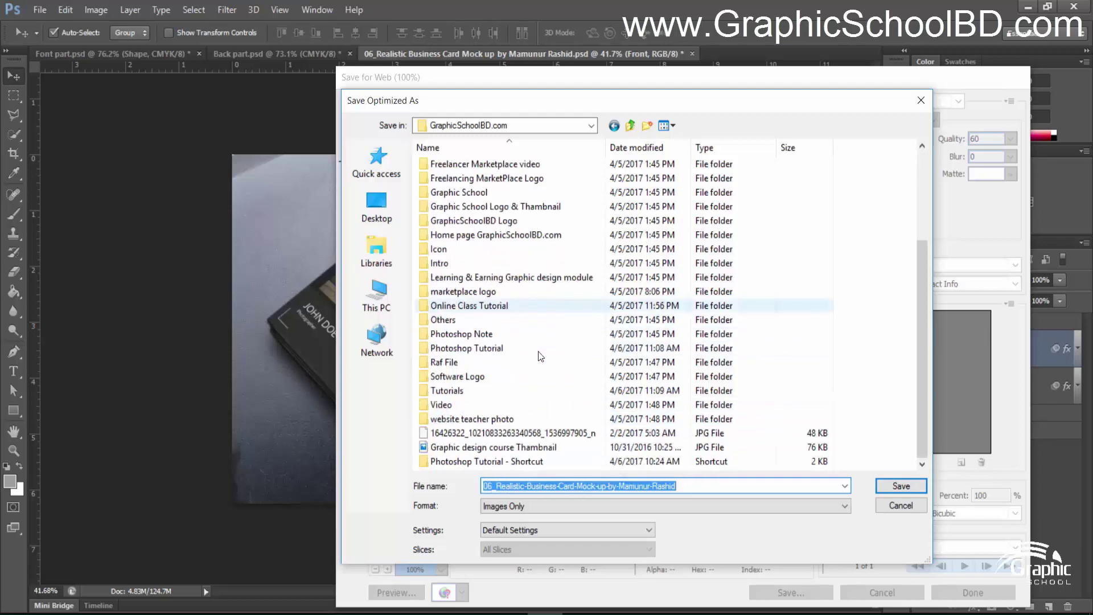
double_click(501, 348)
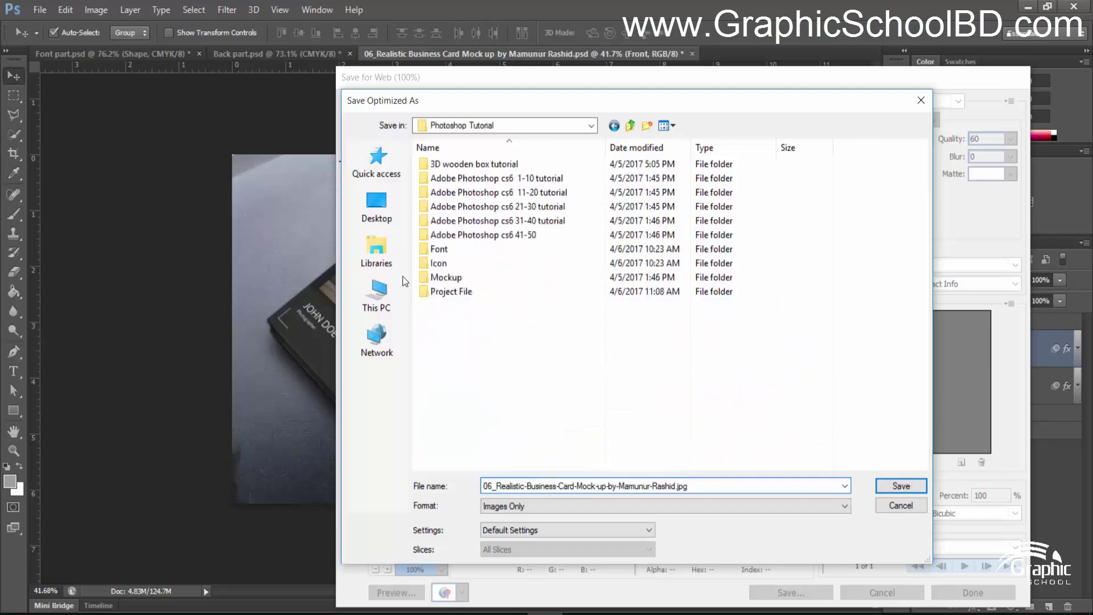
double_click(481, 293)
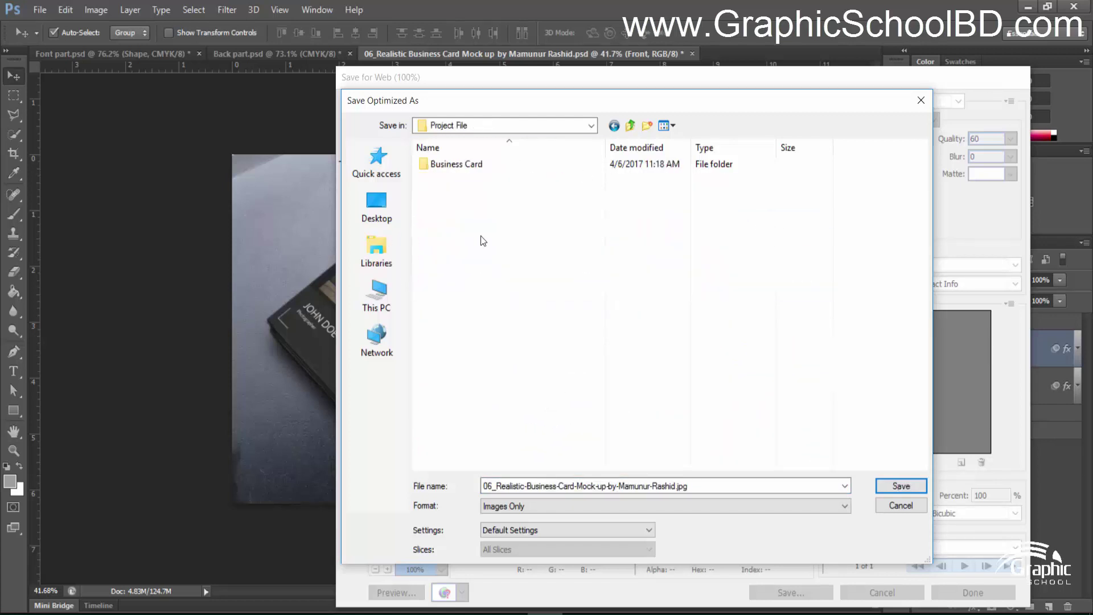
double_click(450, 164)
Name the exported image "Business card Mockup" and save it with the Images Only format
click(529, 486)
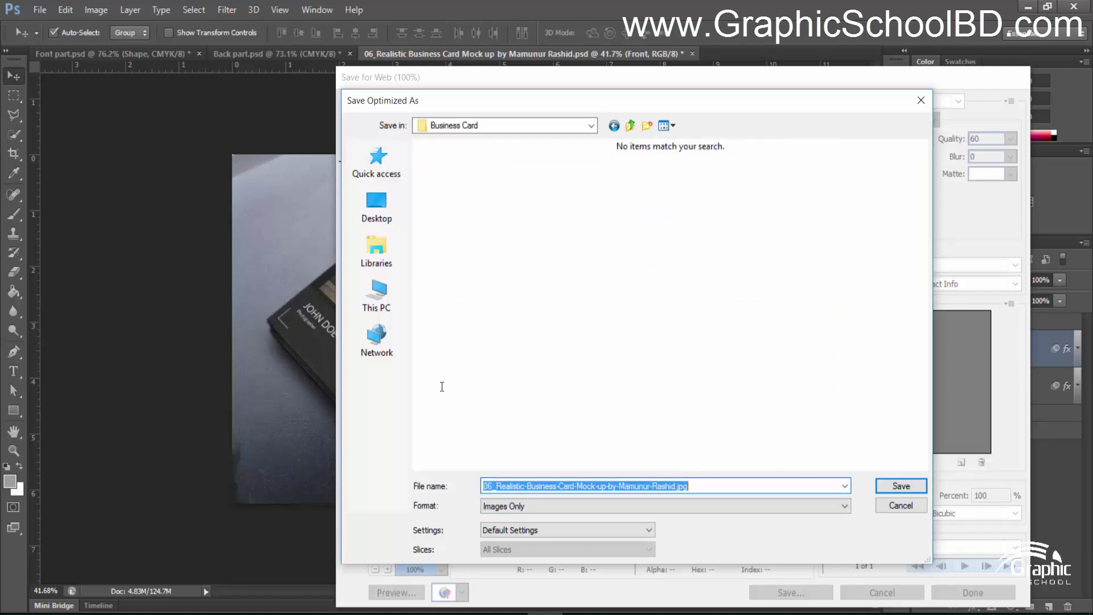
text(Mockup)
key(Home)
text(B)
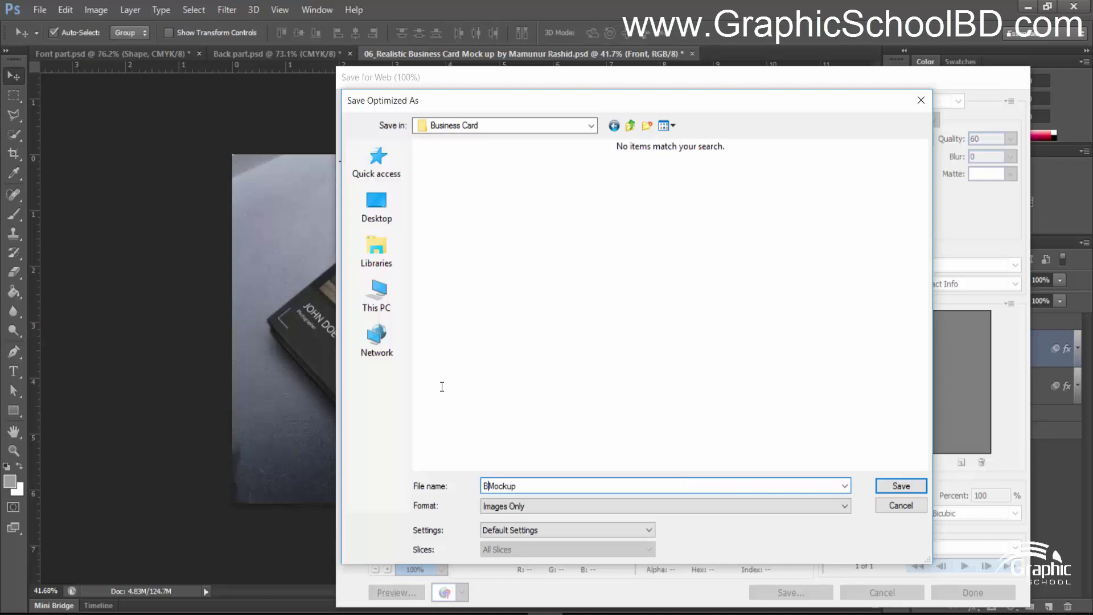
text(usiness card)
click(890, 485)
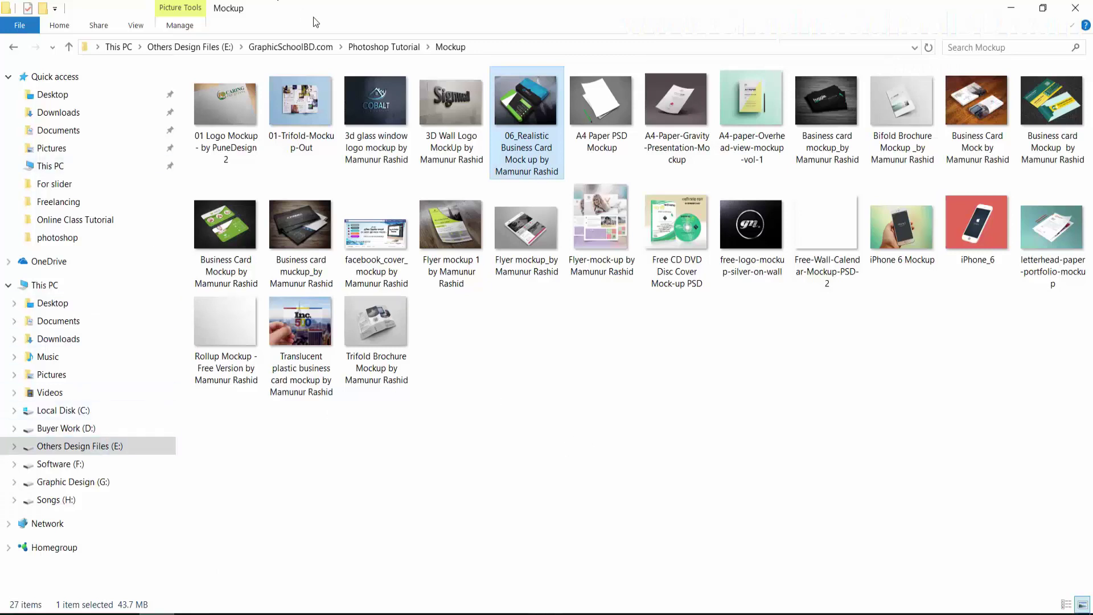
Switch to File Explorer, open the Business Card folder inside Project File, and select the exported mockup image and the Font part file
click(387, 48)
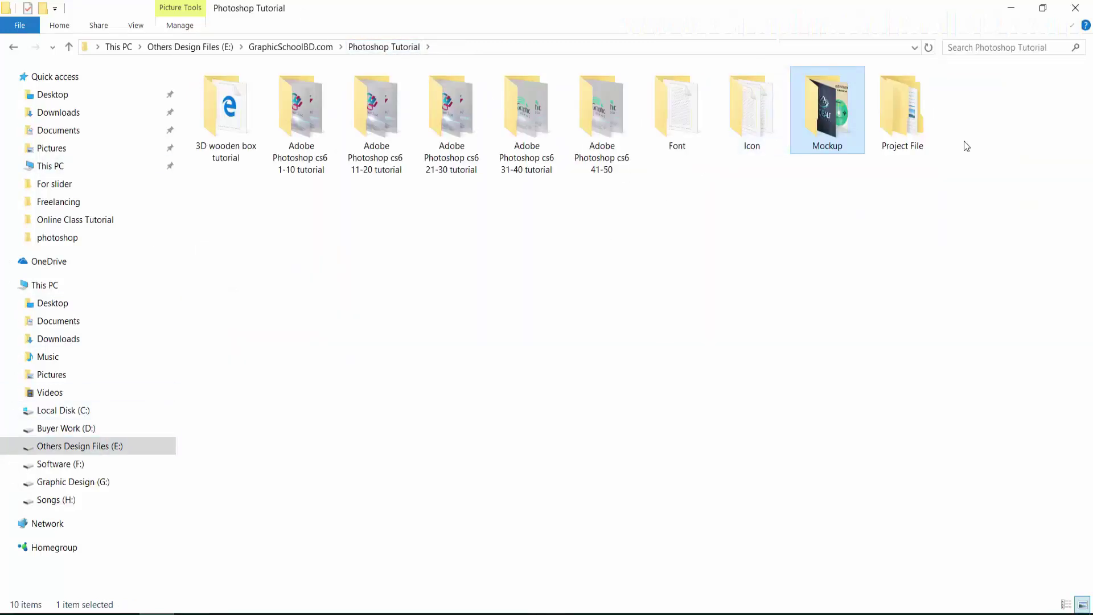
double_click(895, 137)
double_click(251, 95)
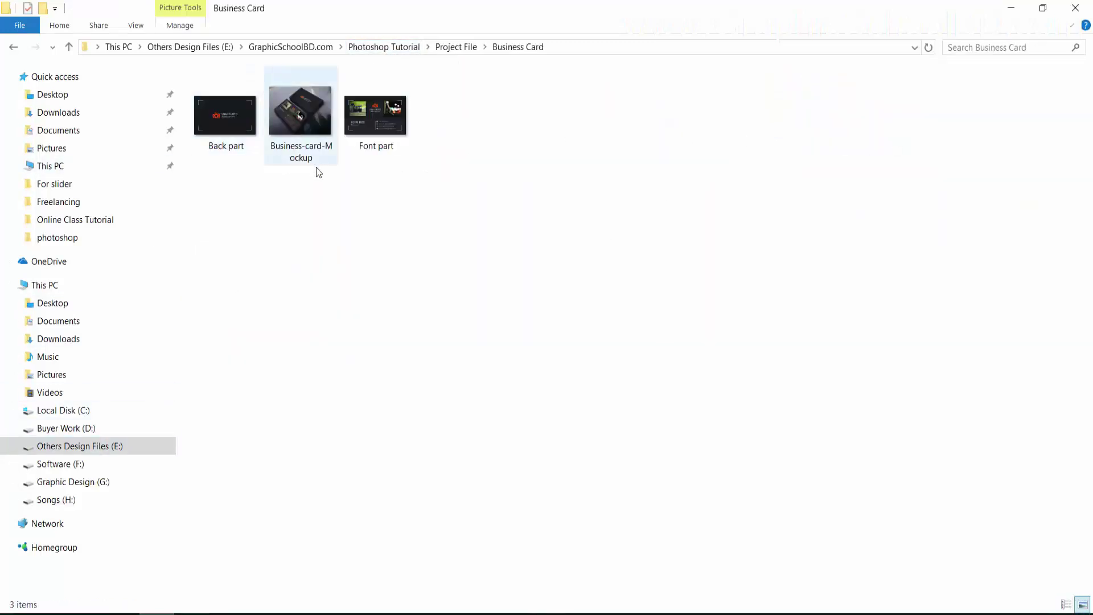
drag(427, 176, 320, 161)
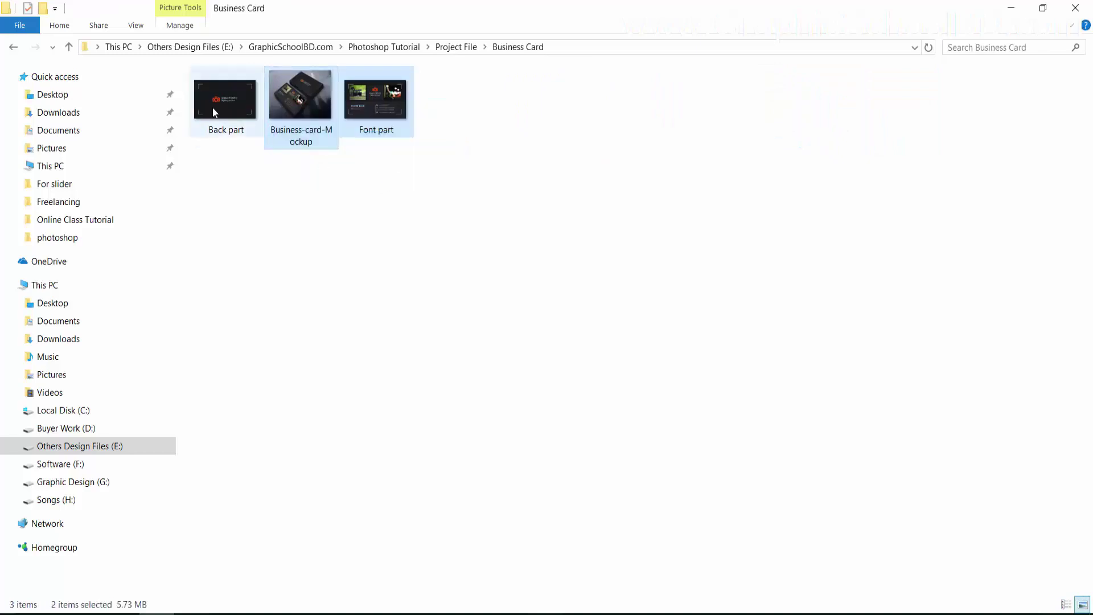